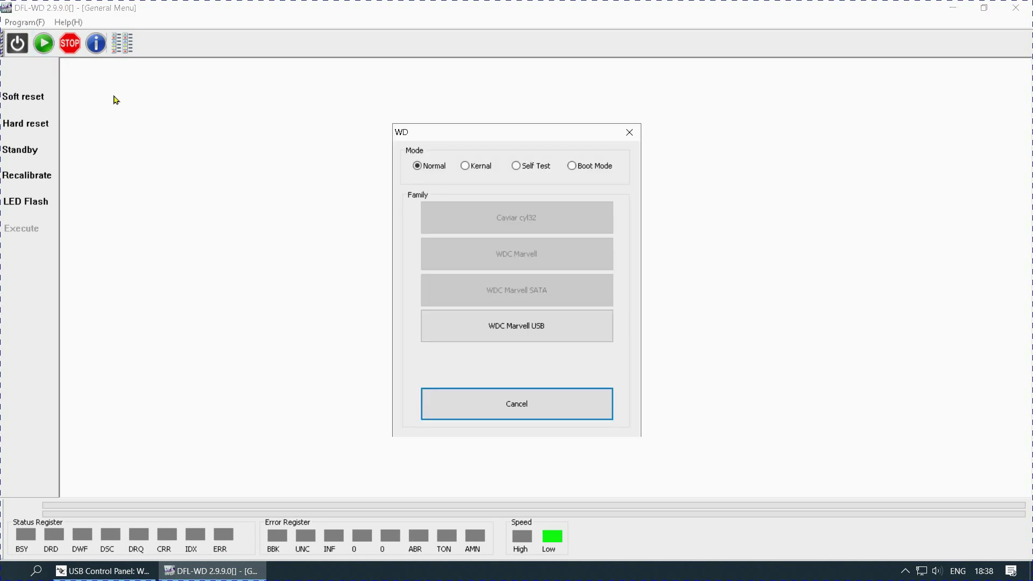
Connect to the WDC WD10SDRW-11A0XS1 drive through the WDC Marvell USB family.
{"action": "left_click", "coordinate": [528, 327]}
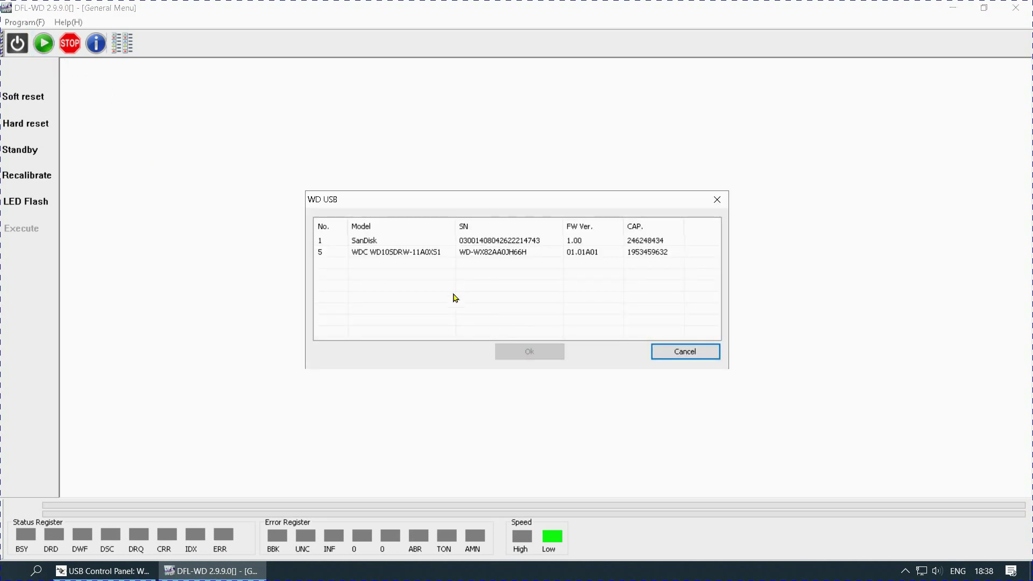
{"action": "left_click", "coordinate": [392, 256]}
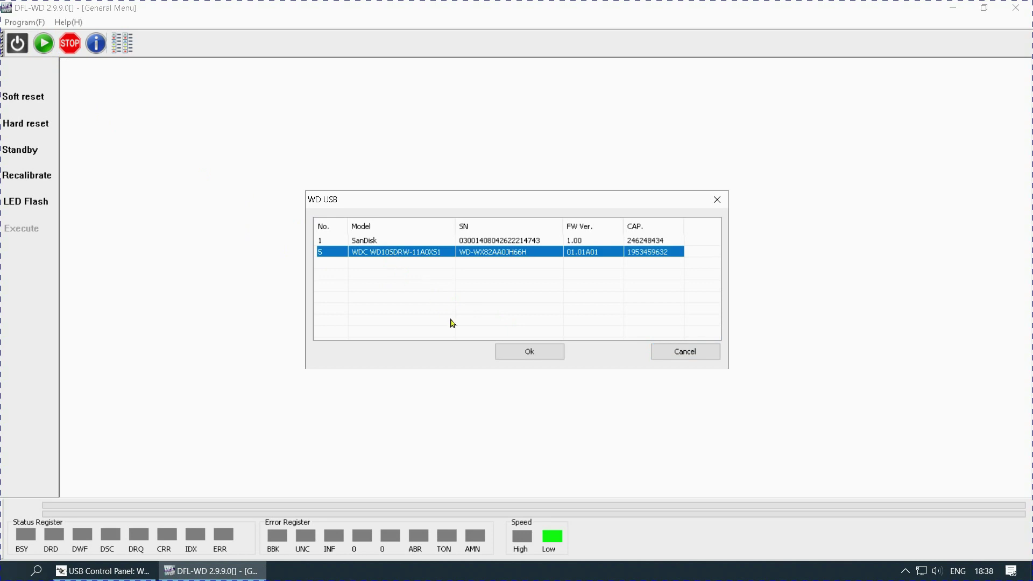
{"action": "left_click", "coordinate": [528, 352]}
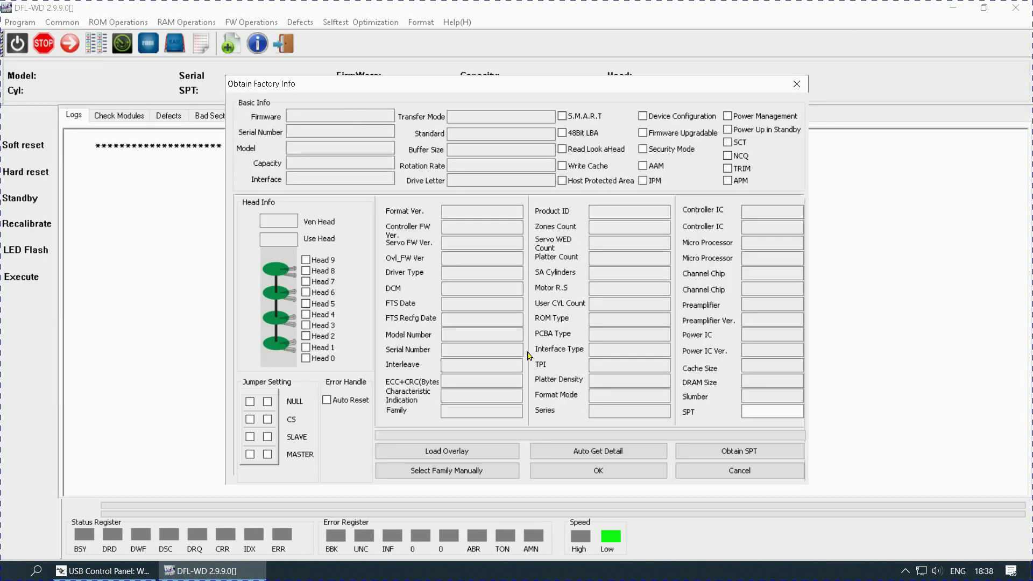
Auto-get the drive's factory details and accept the firmware directory settings.
{"action": "left_click", "coordinate": [592, 456]}
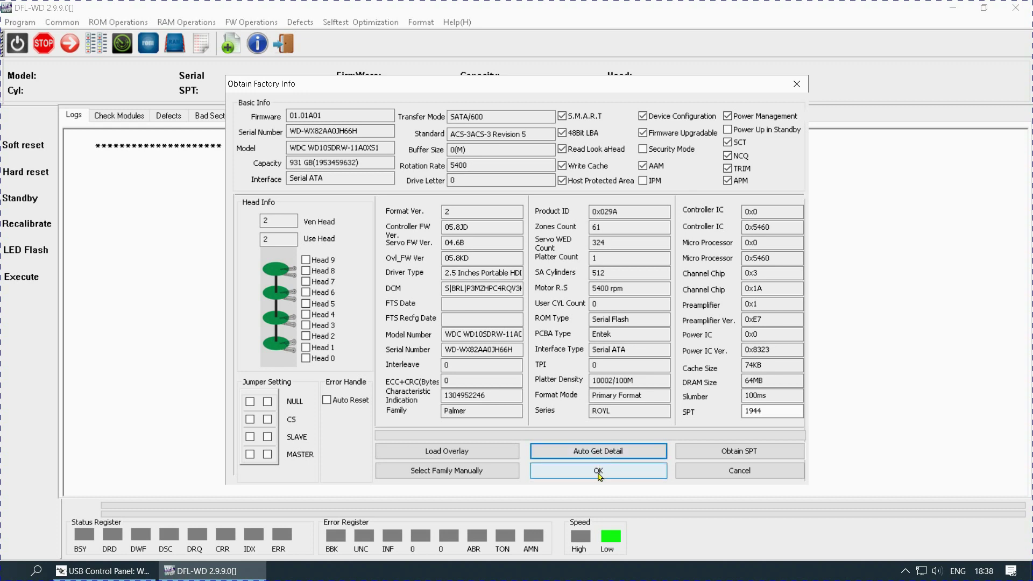
{"action": "left_click", "coordinate": [598, 471]}
{"action": "left_click", "coordinate": [574, 420]}
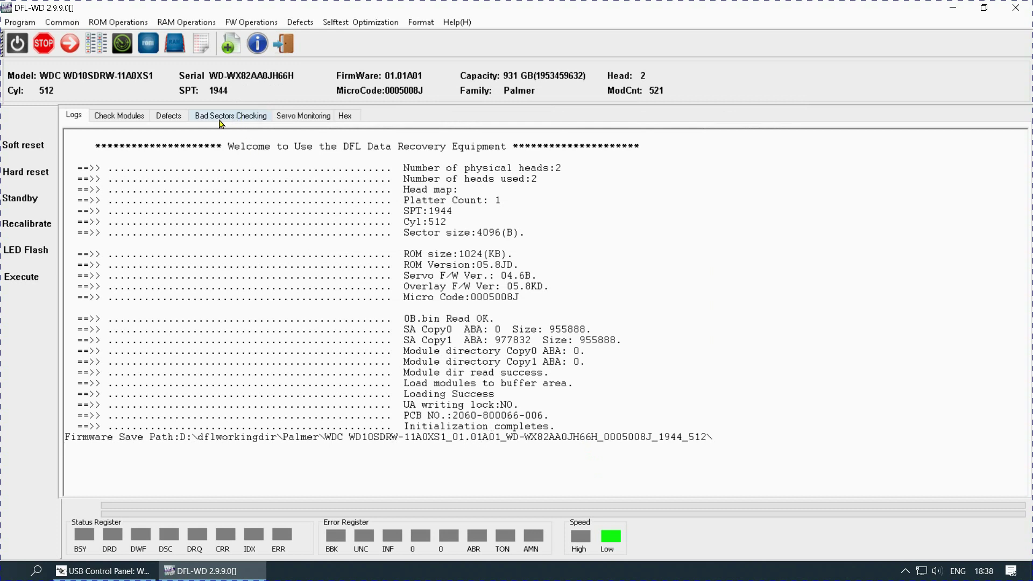
Read the ROM over ATA and save it over the existing ROM_WDC WD10SDRW-11A0XS1.bin.
{"action": "left_click", "coordinate": [135, 24]}
{"action": "left_click", "coordinate": [137, 37]}
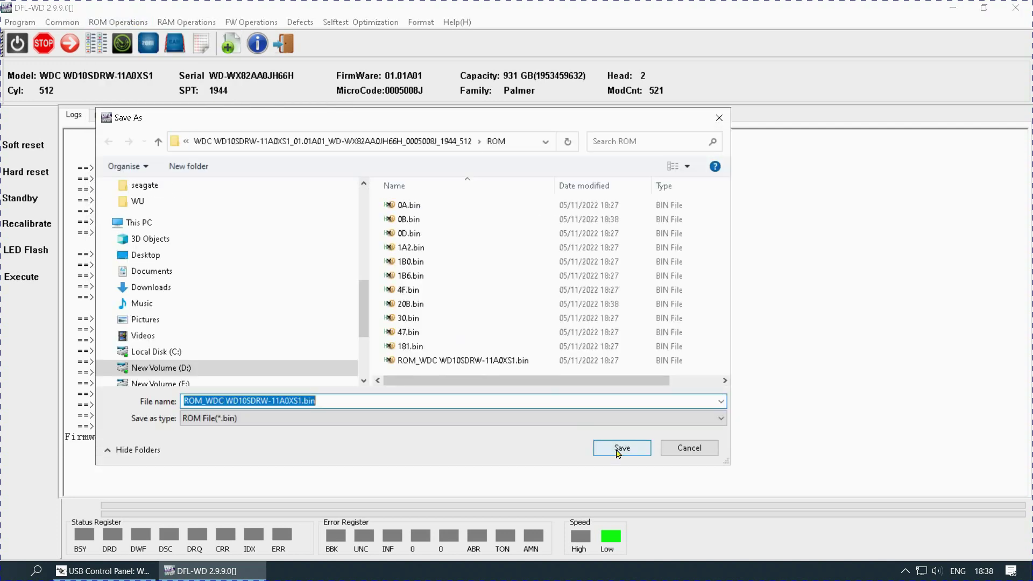
{"action": "left_click", "coordinate": [618, 450]}
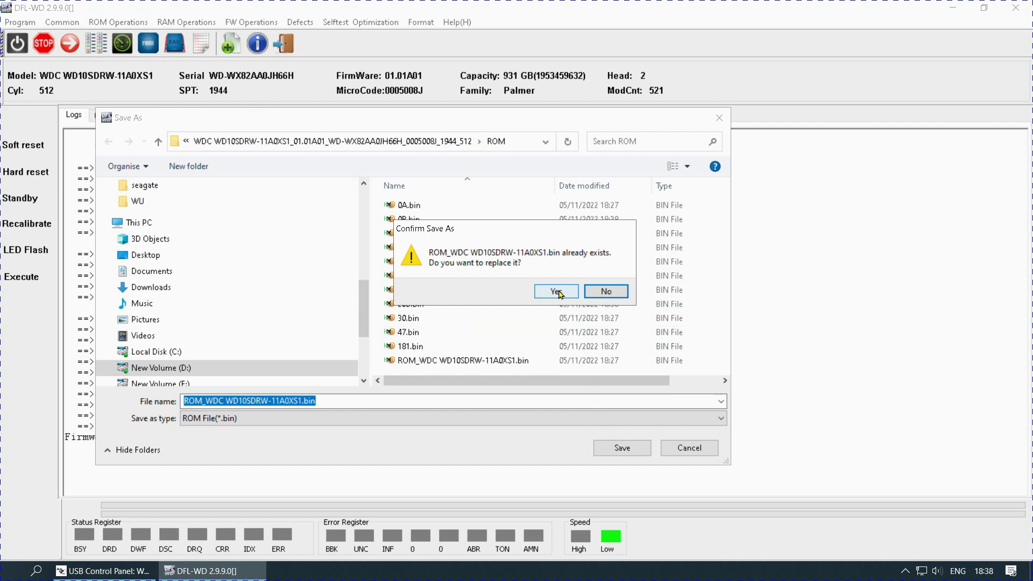
{"action": "left_click", "coordinate": [557, 292]}
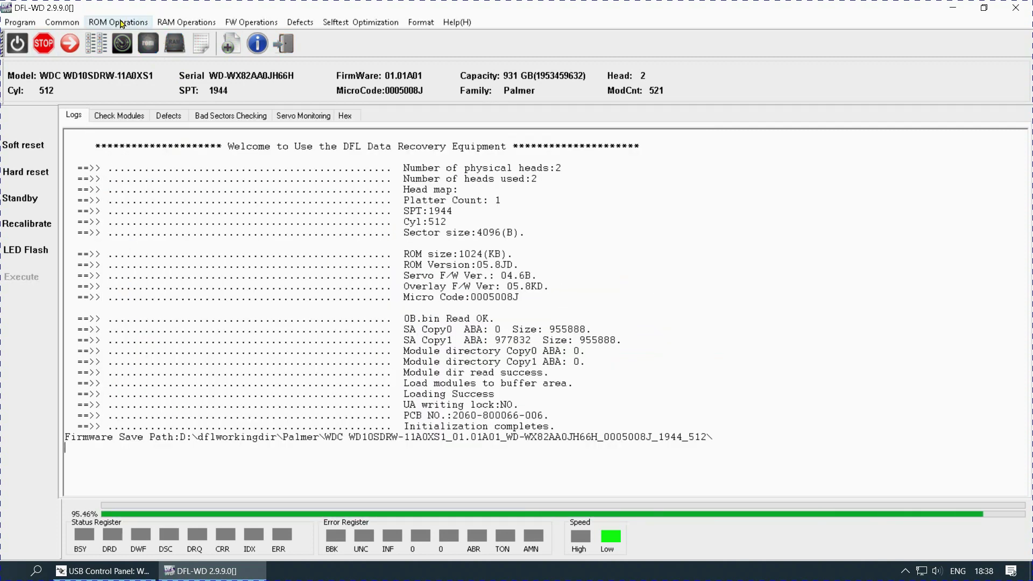
Read all listed ROM modules.
{"action": "left_click", "coordinate": [122, 24]}
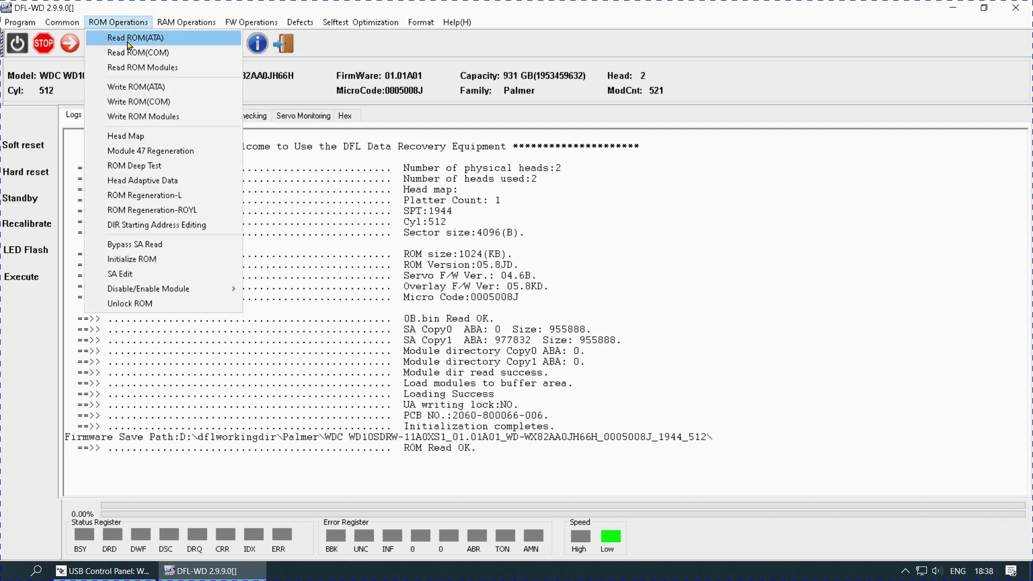
{"action": "left_click", "coordinate": [139, 69]}
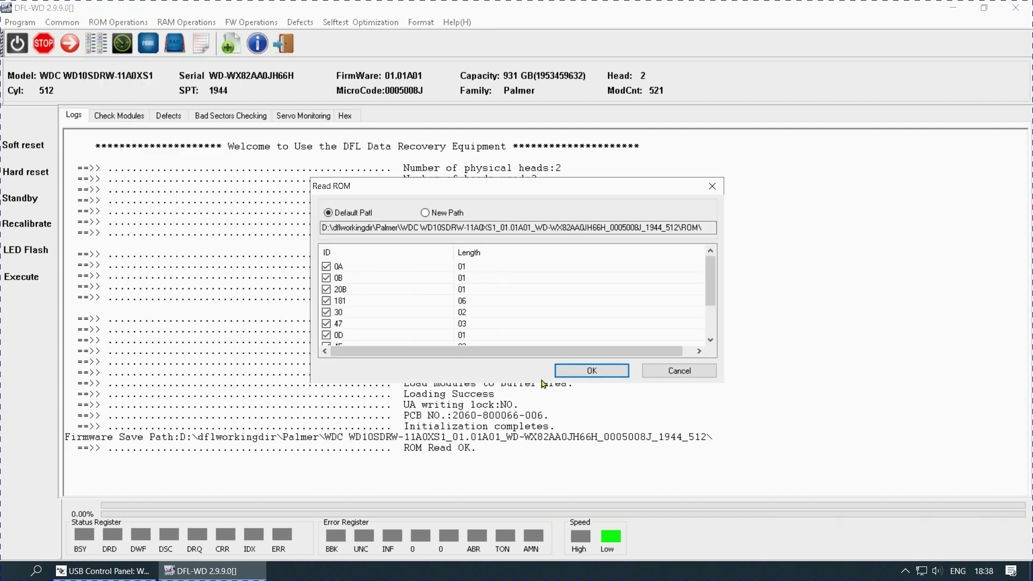
{"action": "left_click", "coordinate": [585, 372]}
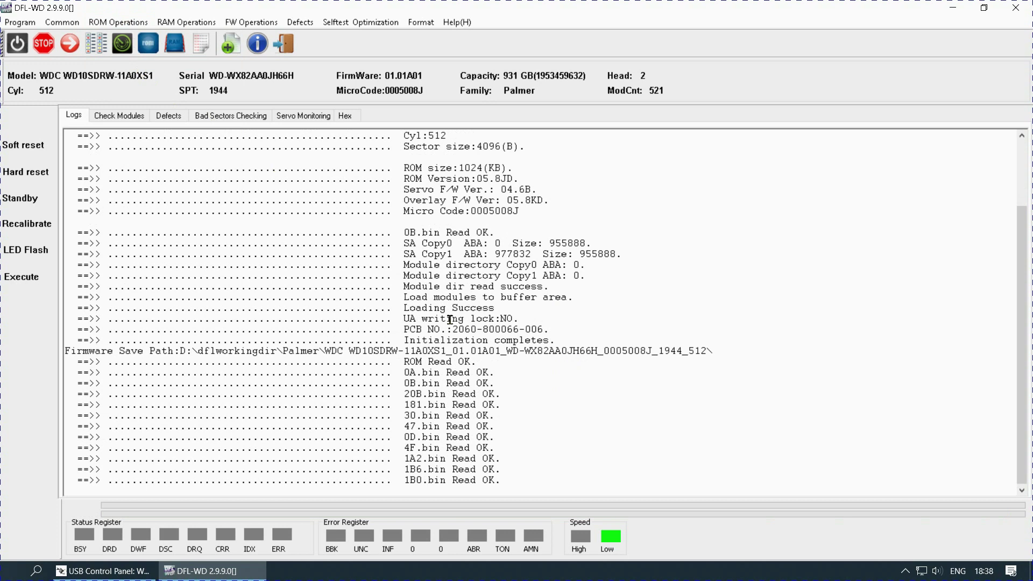
Read all firmware modules from copies 0 and 1, sorted by Module ID, with module 190 reading only valid data.
{"action": "left_click", "coordinate": [248, 22]}
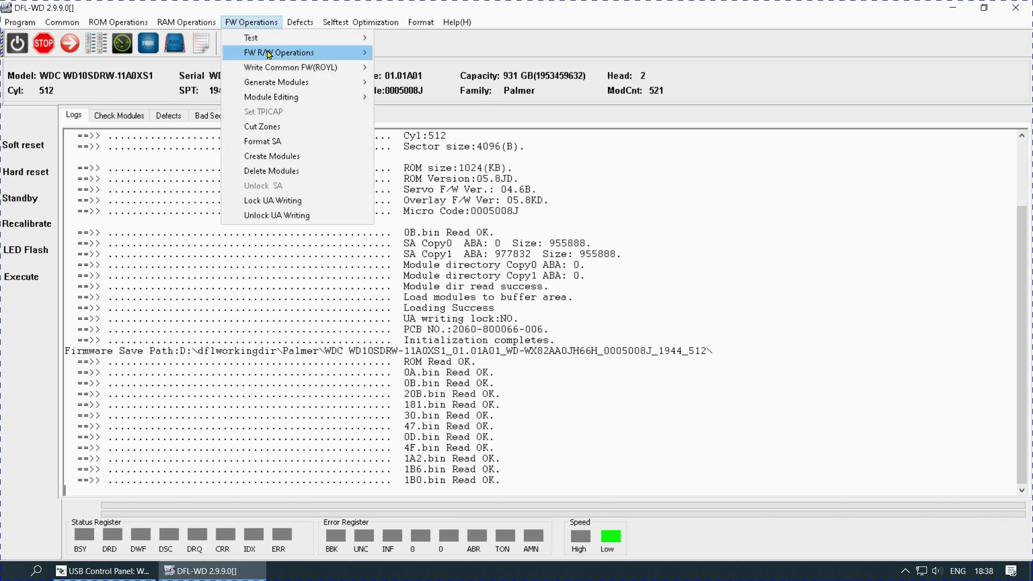
{"action": "mouse_move", "coordinate": [278, 56]}
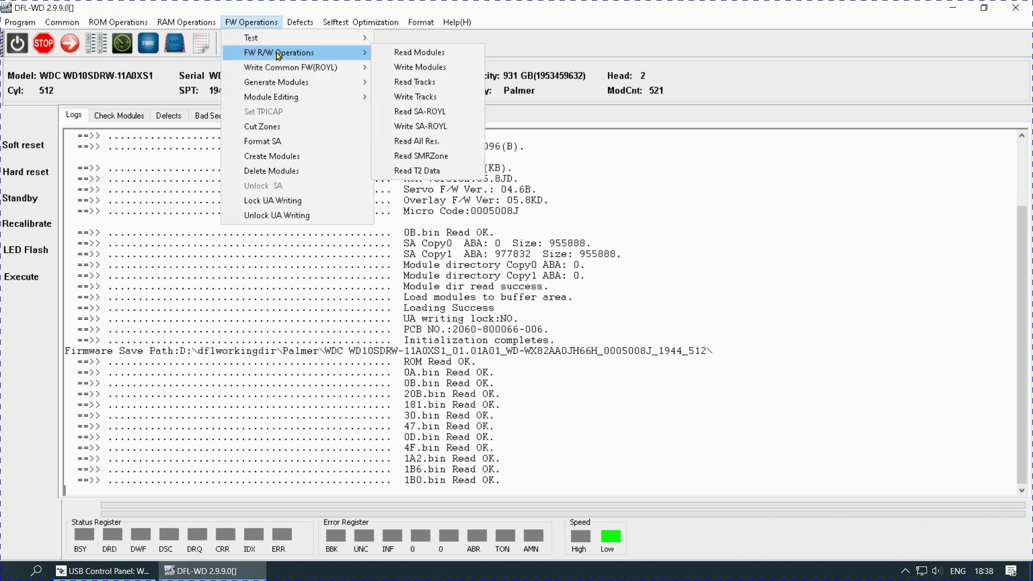
{"action": "left_click", "coordinate": [424, 54]}
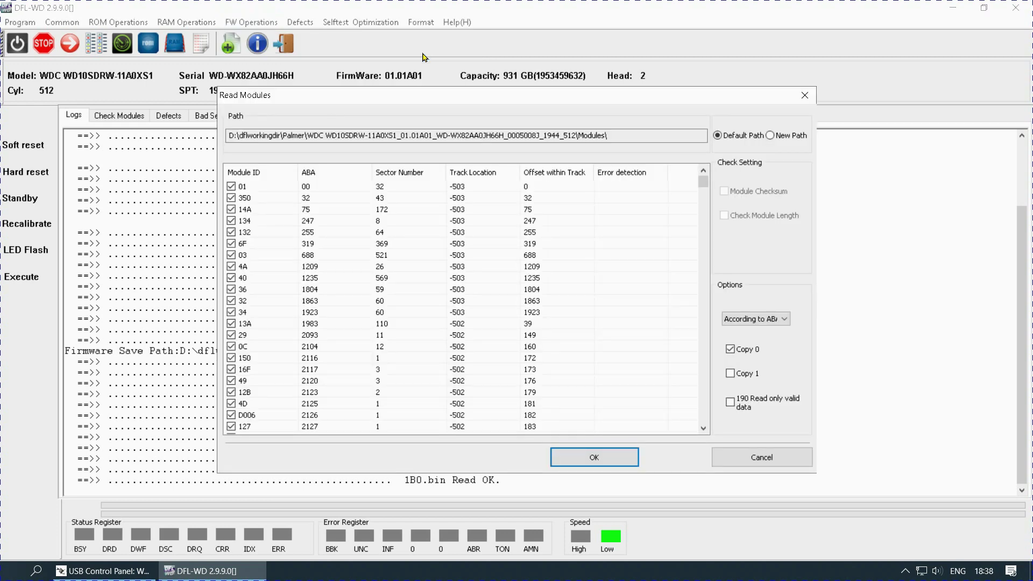
{"action": "left_click", "coordinate": [286, 168]}
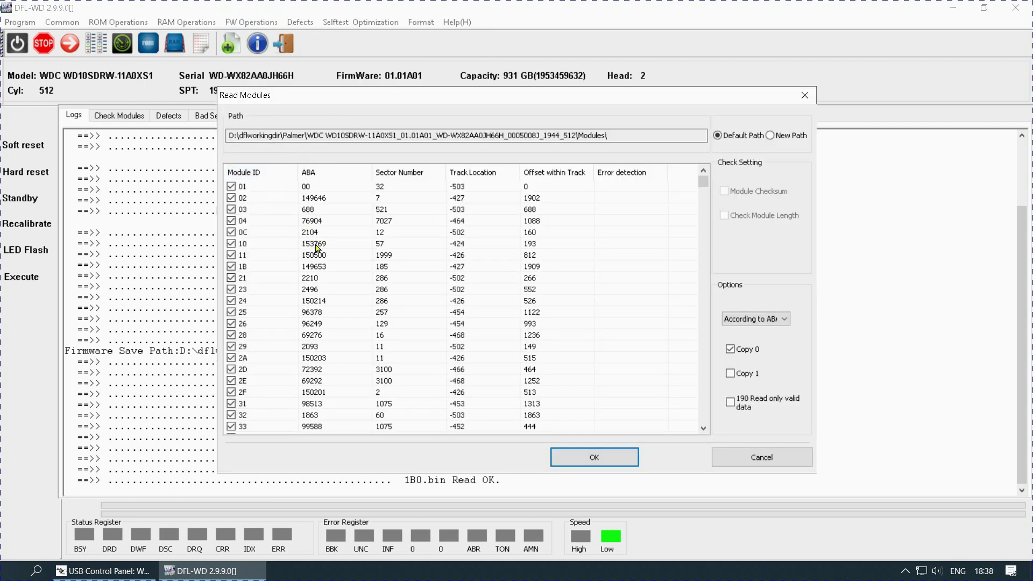
{"action": "scroll", "coordinate": [360, 263], "scroll_direction": "down", "scroll_amount": 15}
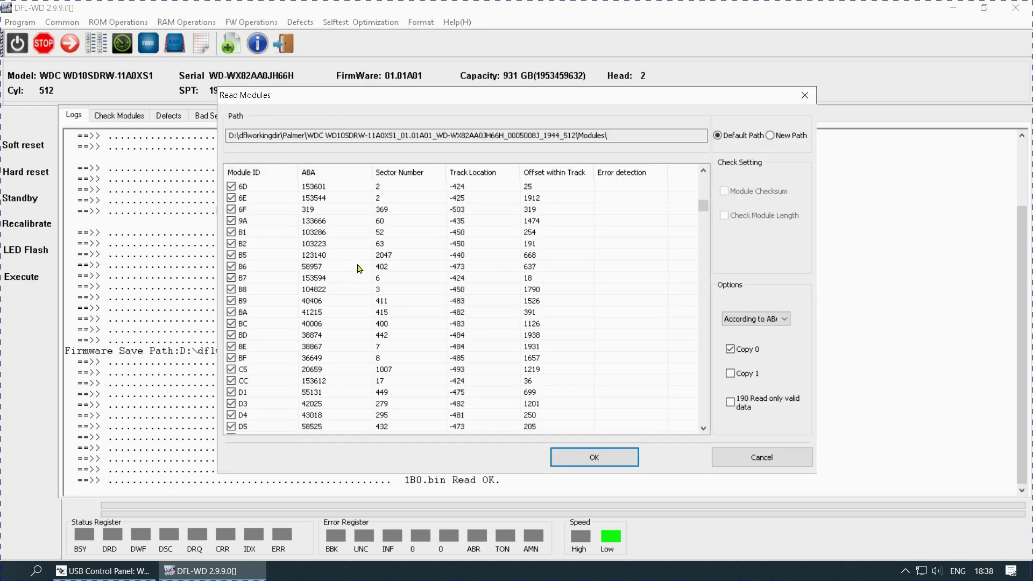
{"action": "left_click_drag", "start_coordinate": [703, 226], "coordinate": [734, 433]}
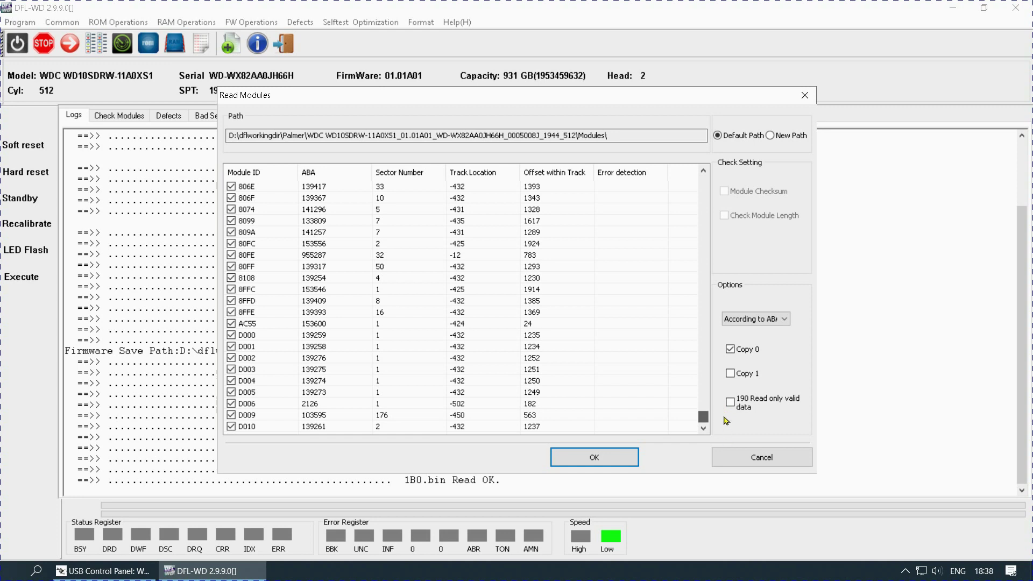
{"action": "left_click_drag", "start_coordinate": [726, 421], "coordinate": [691, 245]}
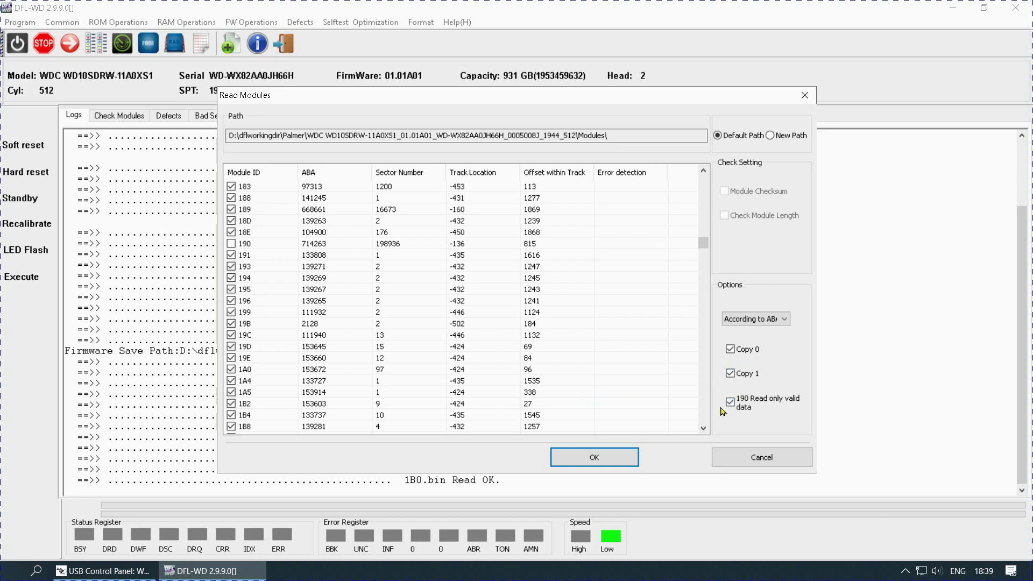
{"action": "left_click", "coordinate": [594, 458]}
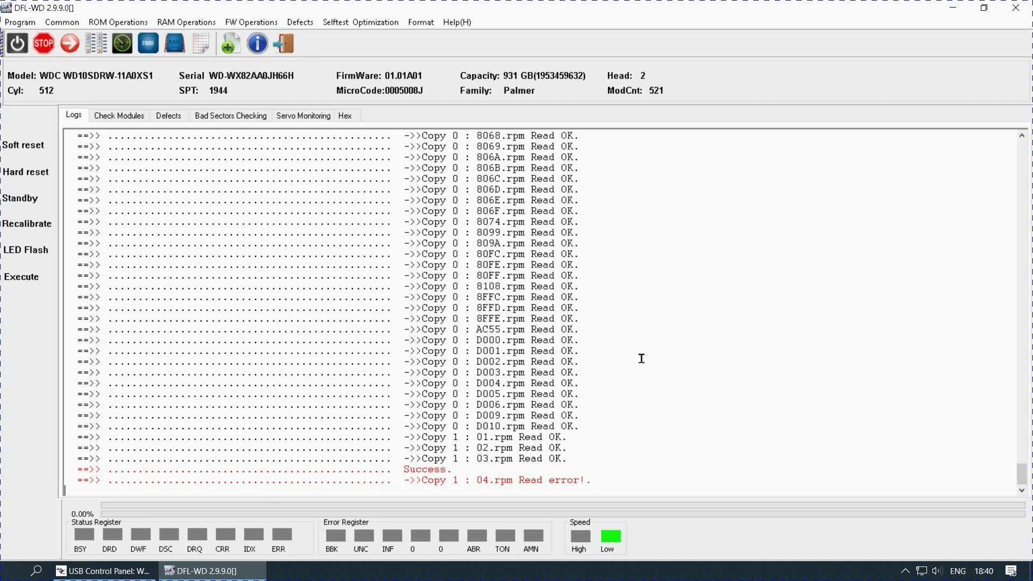
End the drive session and reconnect to the WDC WD10SDRW-11A0XS1 drive via WDC Marvell USB.
{"action": "left_click", "coordinate": [284, 43]}
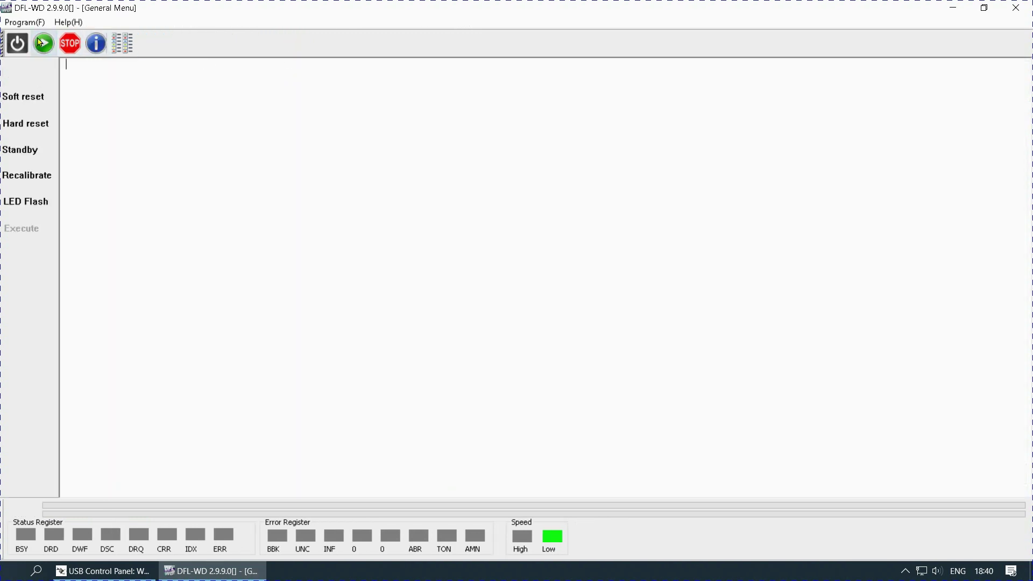
{"action": "left_click", "coordinate": [42, 43]}
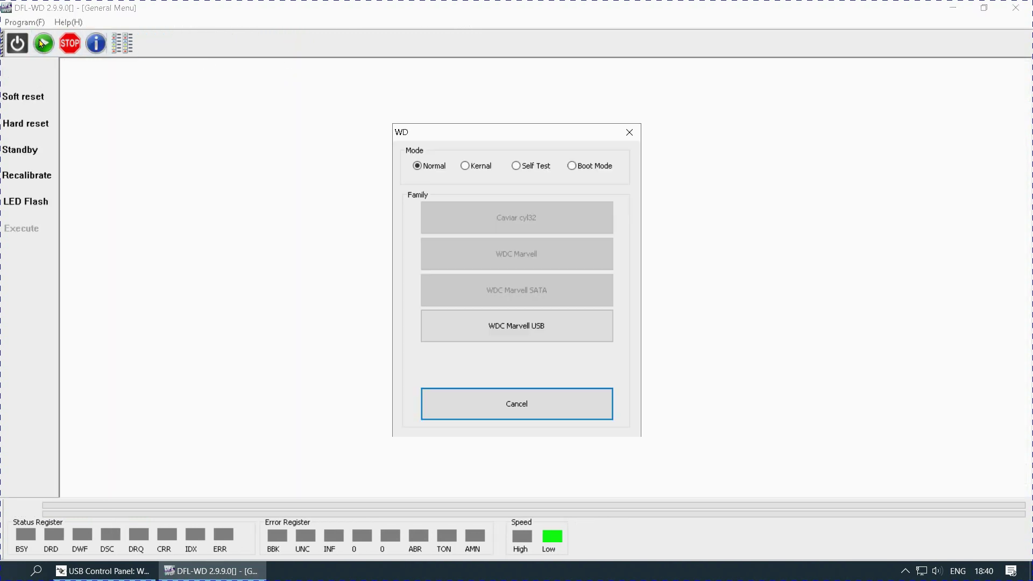
{"action": "left_click", "coordinate": [538, 327]}
{"action": "left_click", "coordinate": [435, 253]}
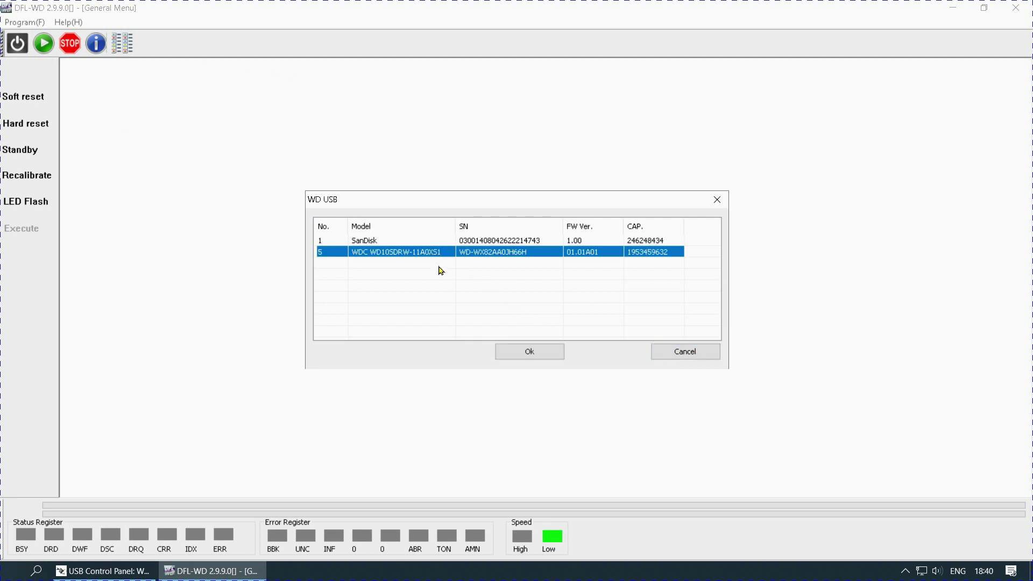
{"action": "left_click", "coordinate": [529, 351]}
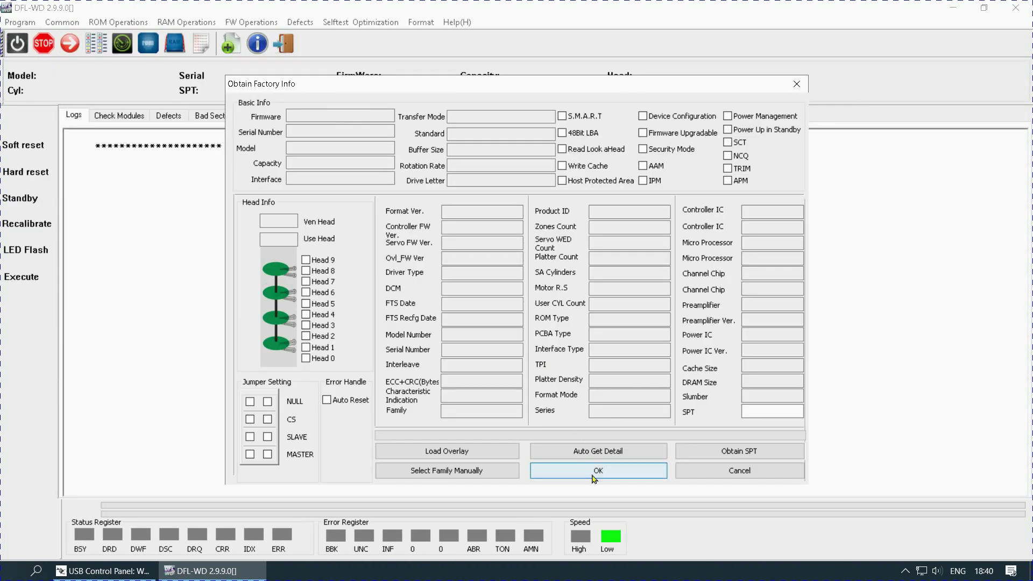
Auto-get the factory details and accept the firmware directory settings.
{"action": "left_click", "coordinate": [594, 454]}
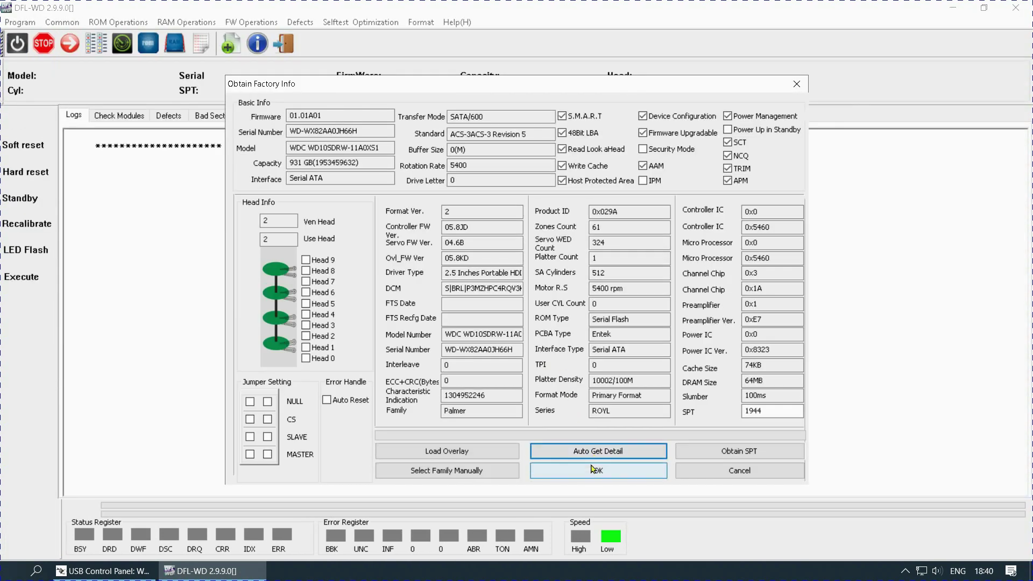
{"action": "left_click", "coordinate": [594, 470]}
{"action": "left_click", "coordinate": [577, 423]}
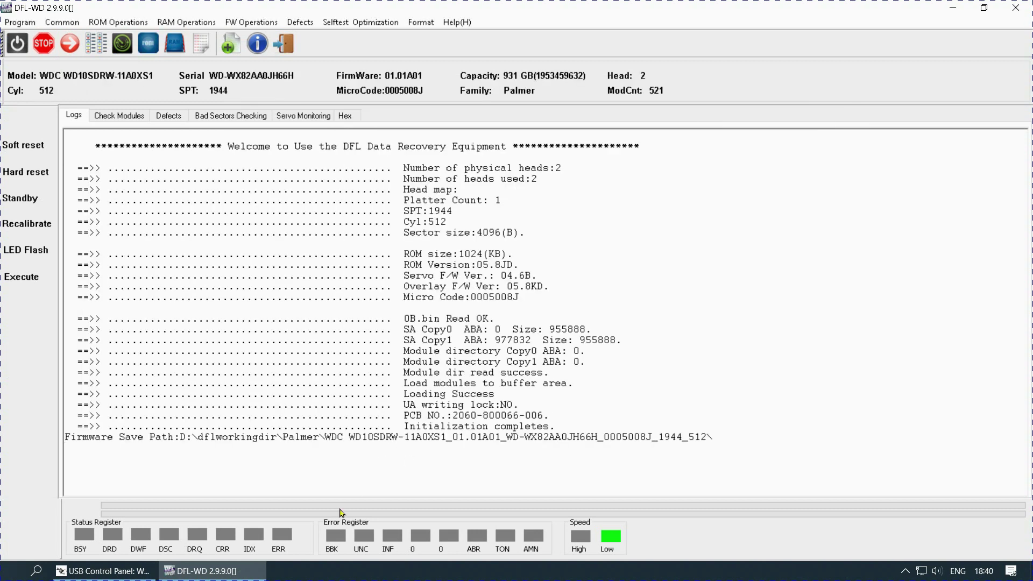
Set USB Control Panel's Read Timeout to 9999999 ms and go back to DFL-WD.
{"action": "left_click", "coordinate": [139, 571]}
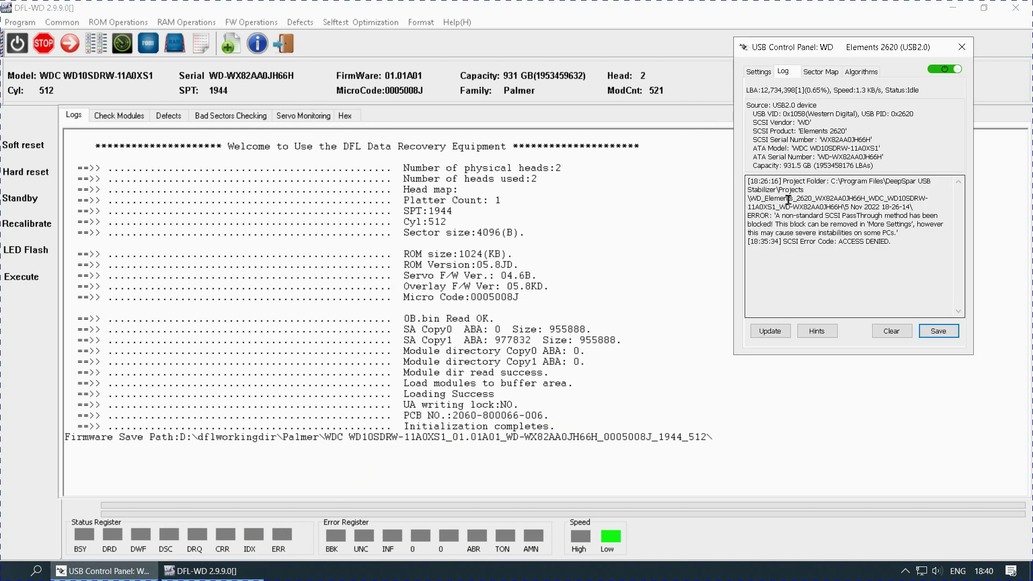
{"action": "left_click", "coordinate": [754, 71]}
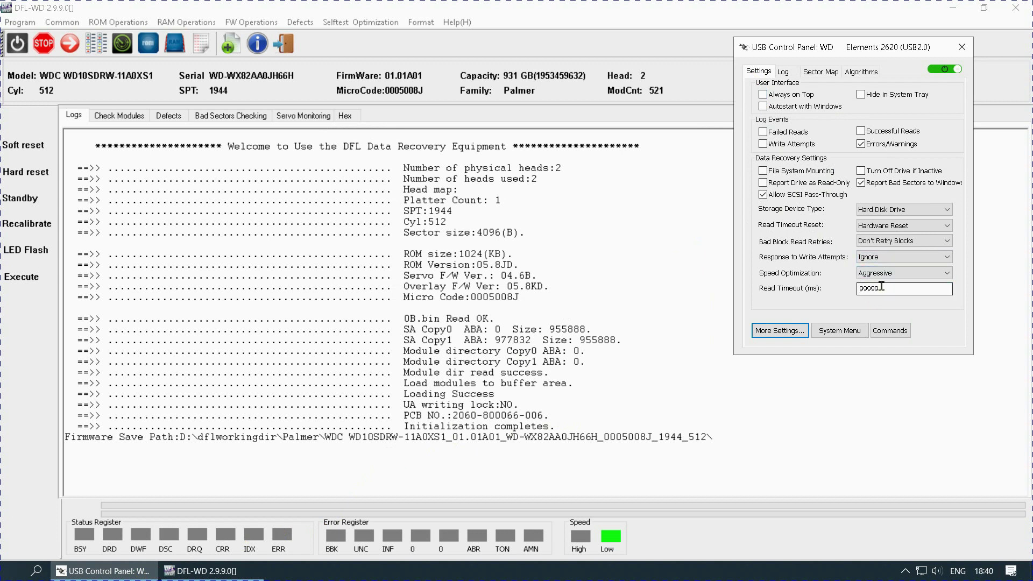
{"action": "left_click", "coordinate": [887, 285]}
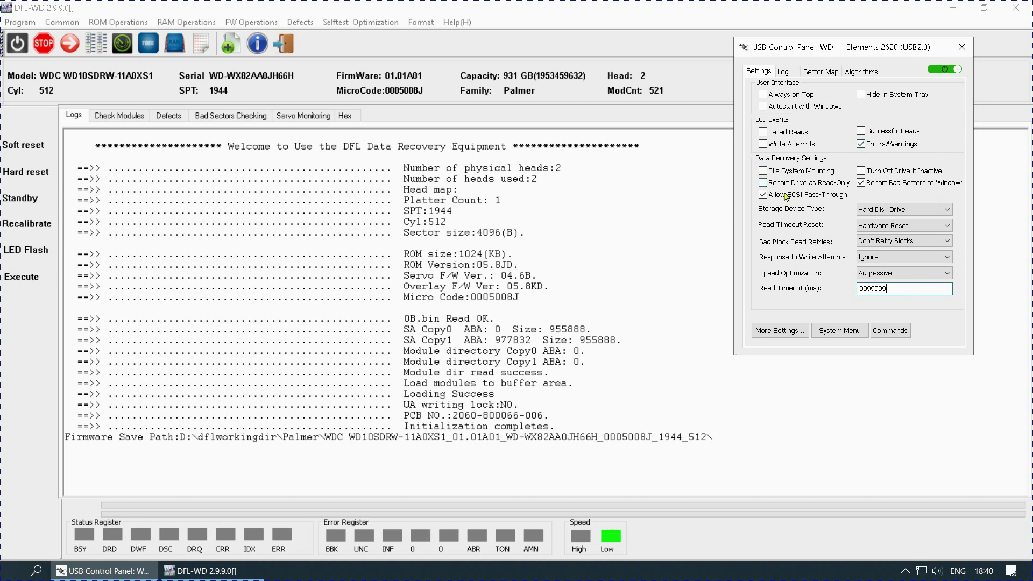
{"action": "left_click", "coordinate": [717, 202]}
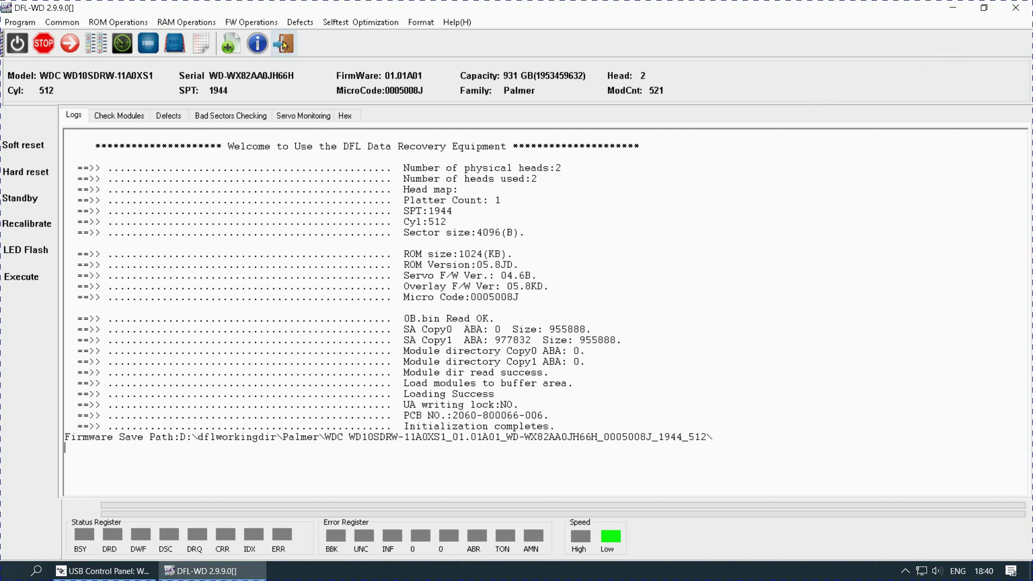
Read every copy 0 firmware module with module 190 unchecked.
{"action": "left_click", "coordinate": [255, 22]}
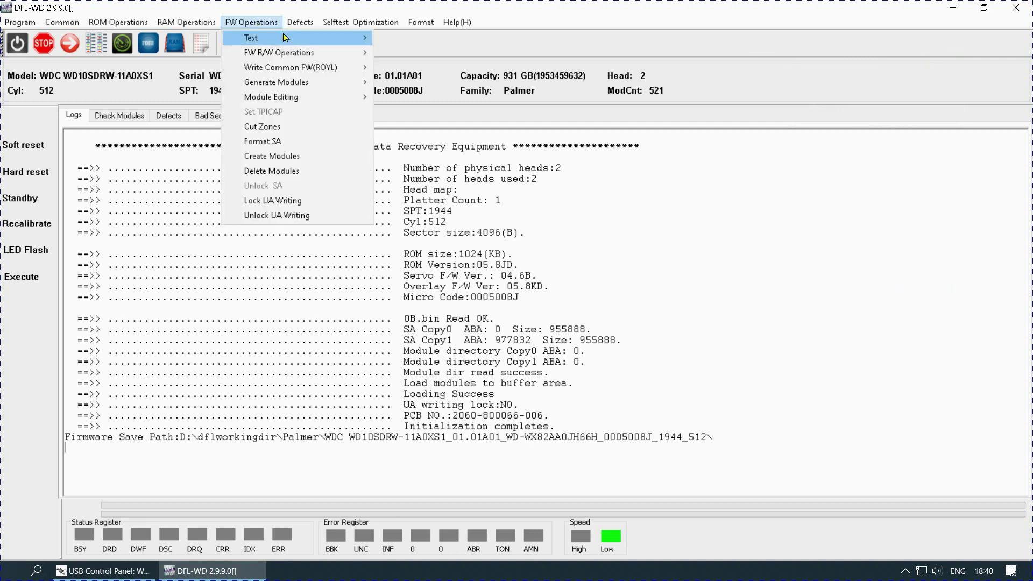
{"action": "mouse_move", "coordinate": [288, 52]}
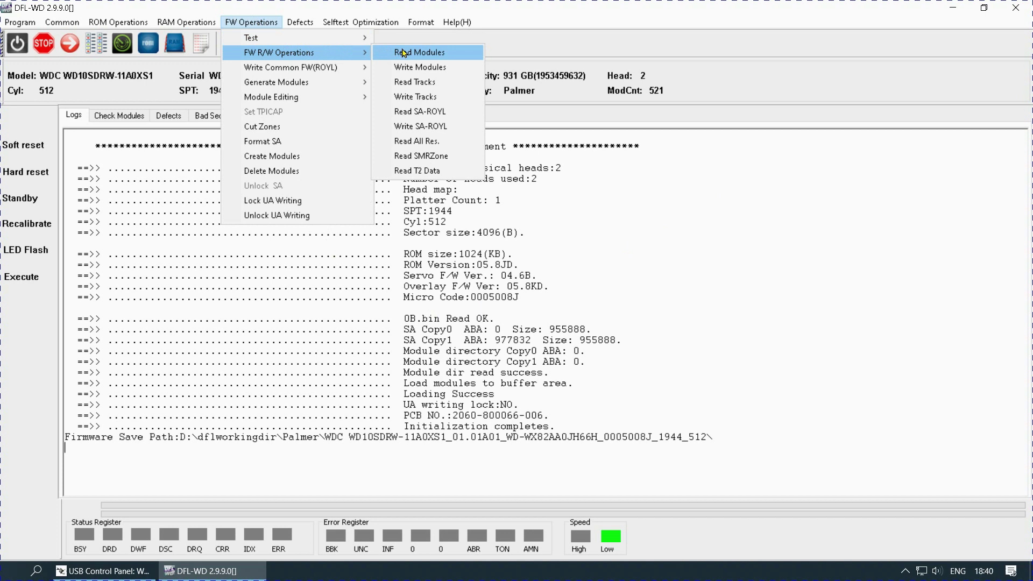
{"action": "left_click", "coordinate": [403, 52]}
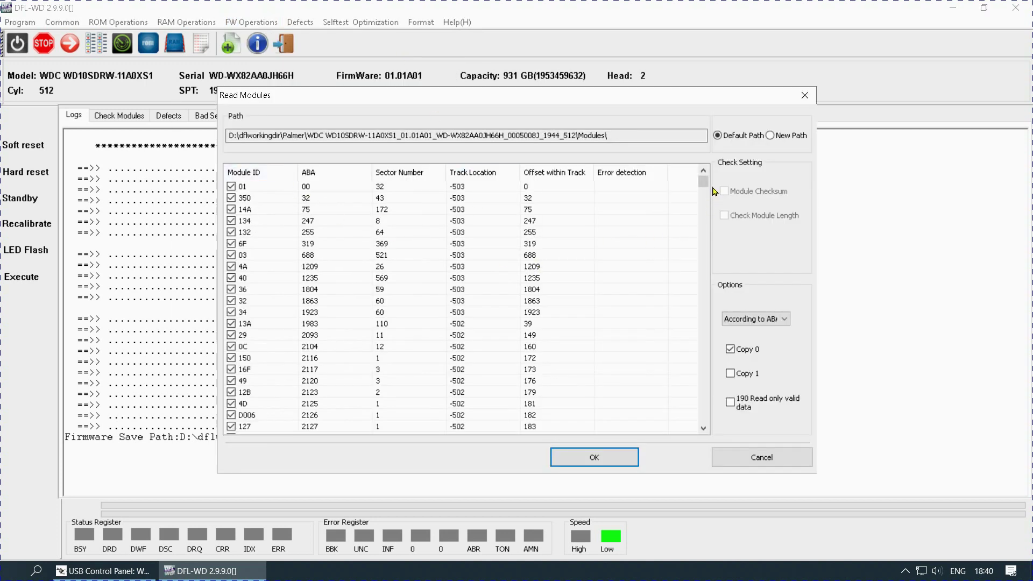
{"action": "left_click_drag", "start_coordinate": [703, 182], "coordinate": [693, 428]}
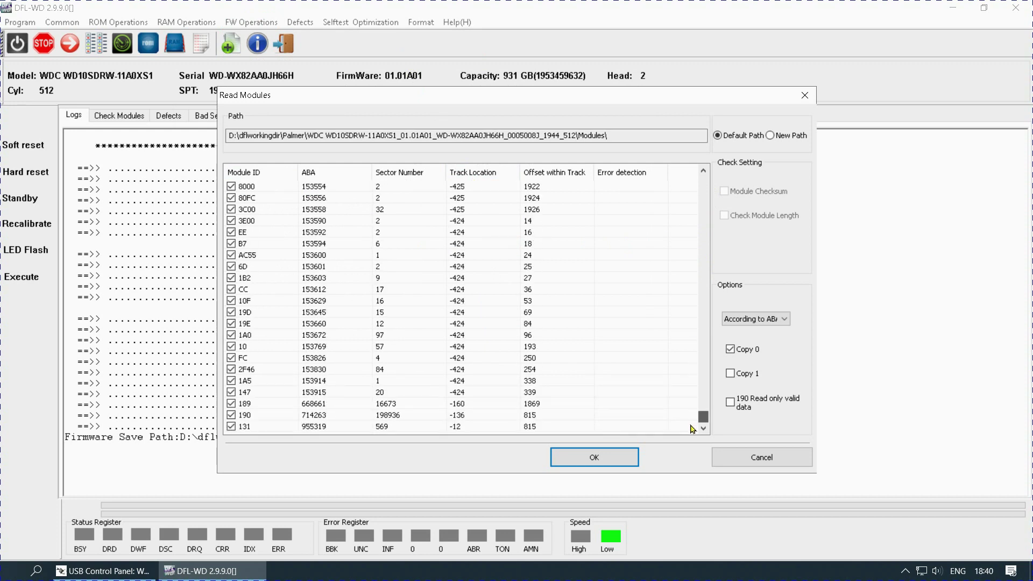
{"action": "left_click", "coordinate": [231, 415]}
{"action": "left_click", "coordinate": [587, 463]}
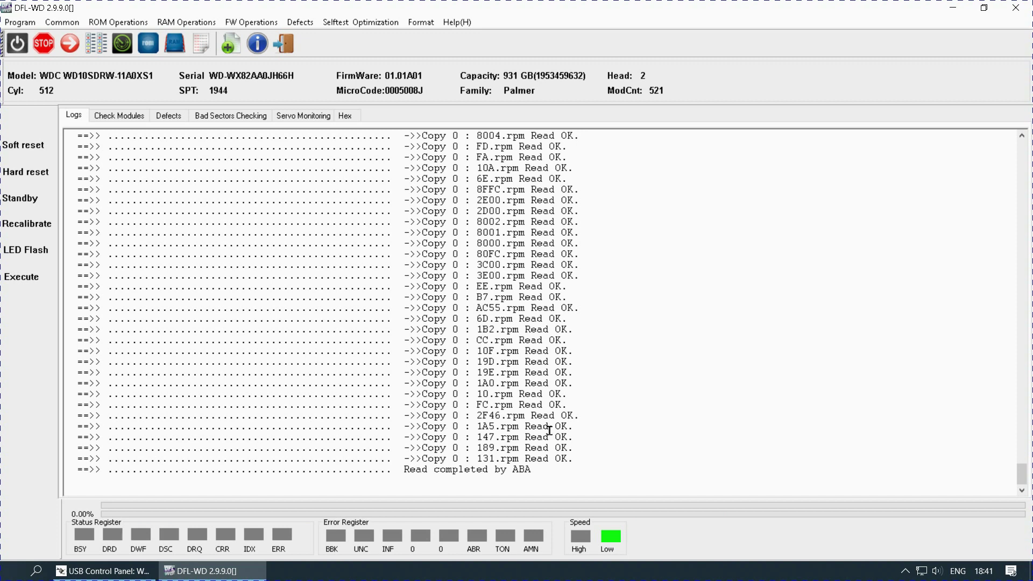
Read the firmware modules from Copy 1 only, with Copy 0 and module 190 unchecked.
{"action": "left_click", "coordinate": [271, 23]}
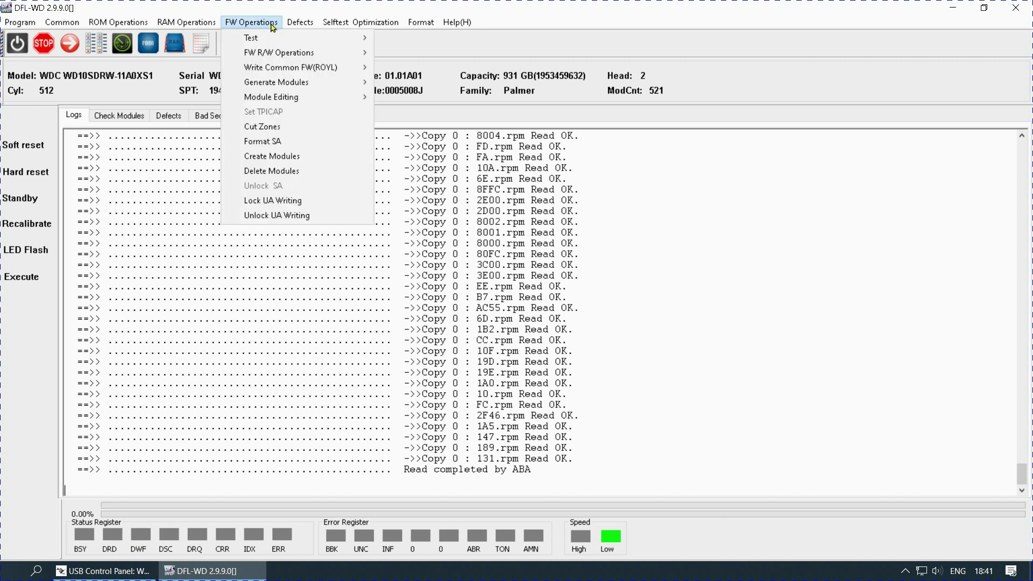
{"action": "mouse_move", "coordinate": [276, 39]}
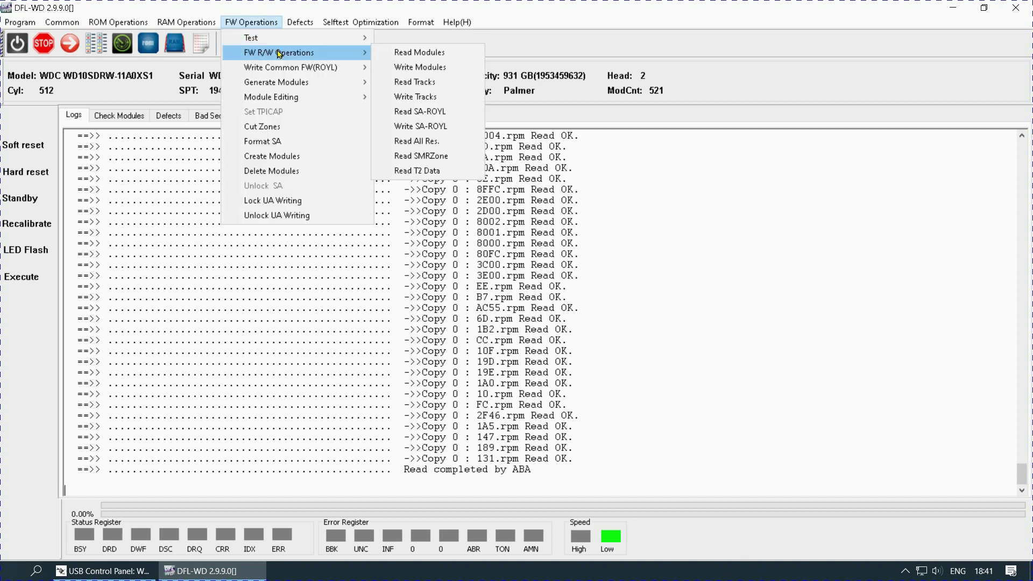
{"action": "left_click", "coordinate": [399, 54]}
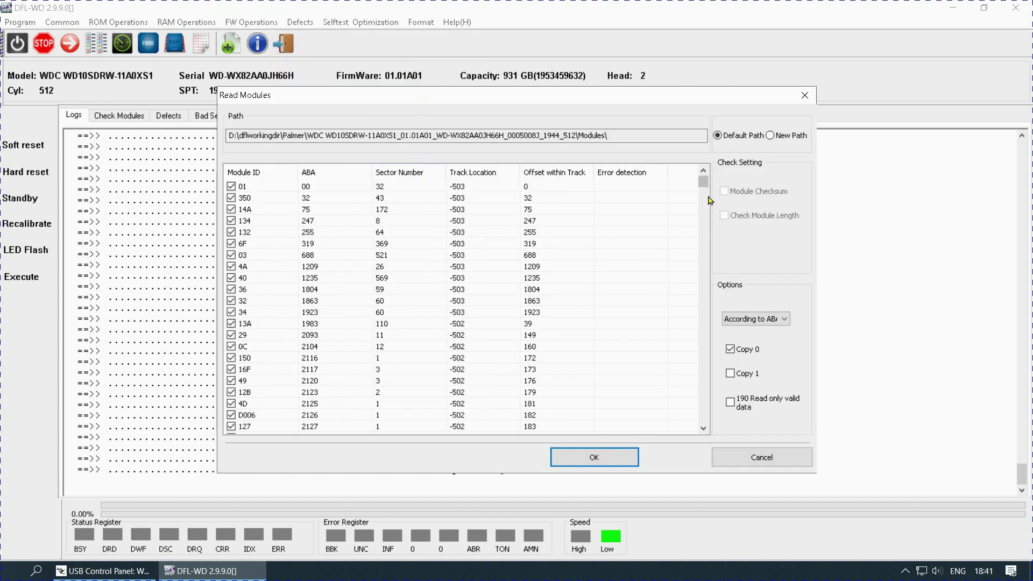
{"action": "left_click_drag", "start_coordinate": [703, 182], "coordinate": [693, 440]}
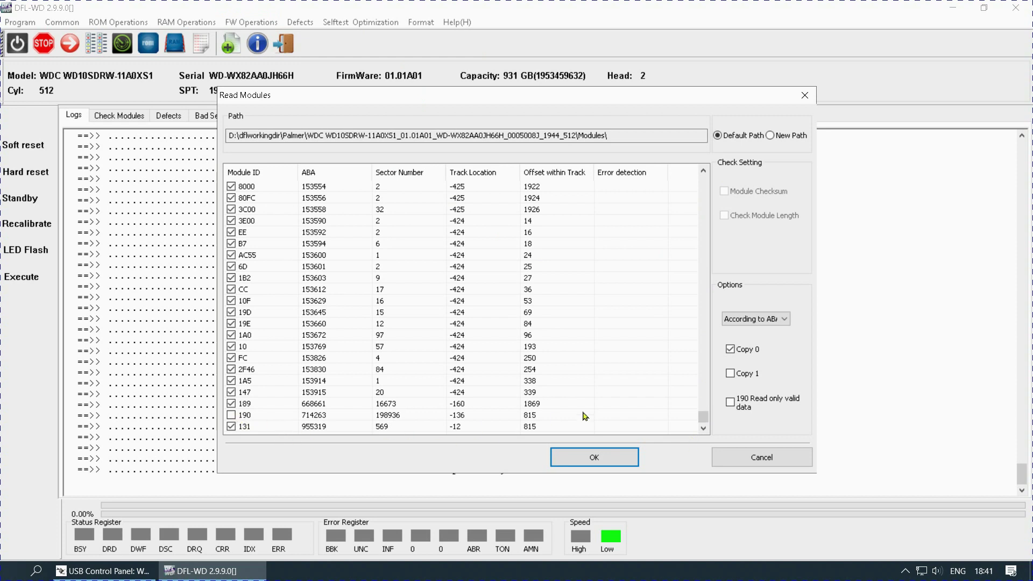
{"action": "left_click", "coordinate": [731, 350]}
{"action": "left_click", "coordinate": [730, 373]}
{"action": "left_click", "coordinate": [589, 457]}
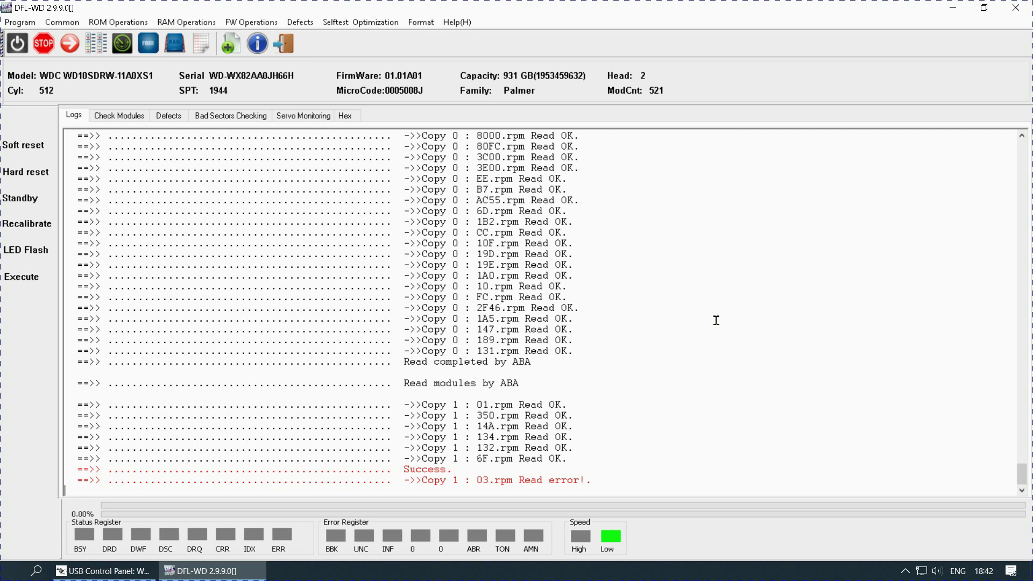
Close the session and reconnect to the WD10SDRW drive via WDC Marvell USB.
{"action": "left_click", "coordinate": [284, 46]}
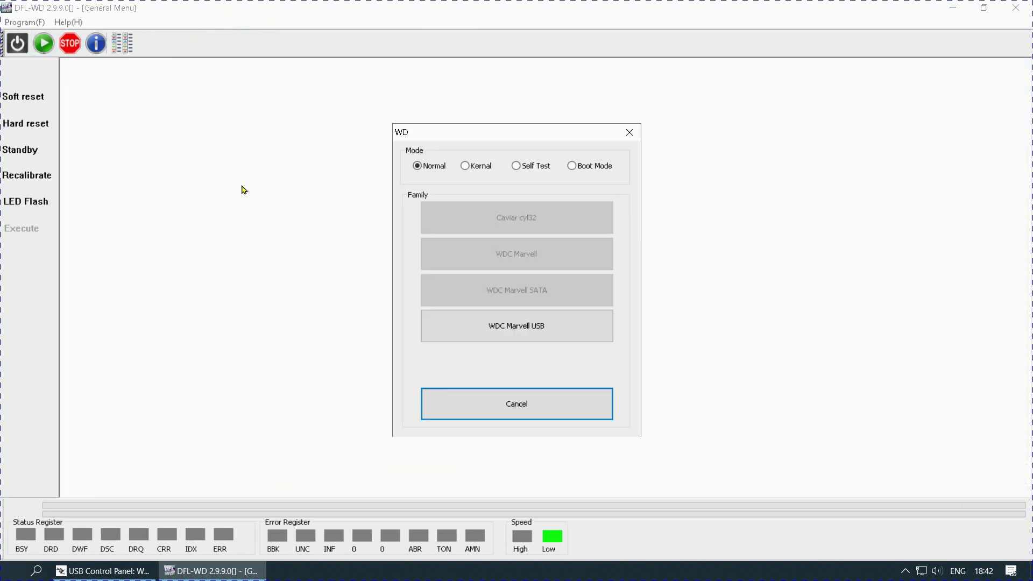
{"action": "left_click", "coordinate": [511, 322]}
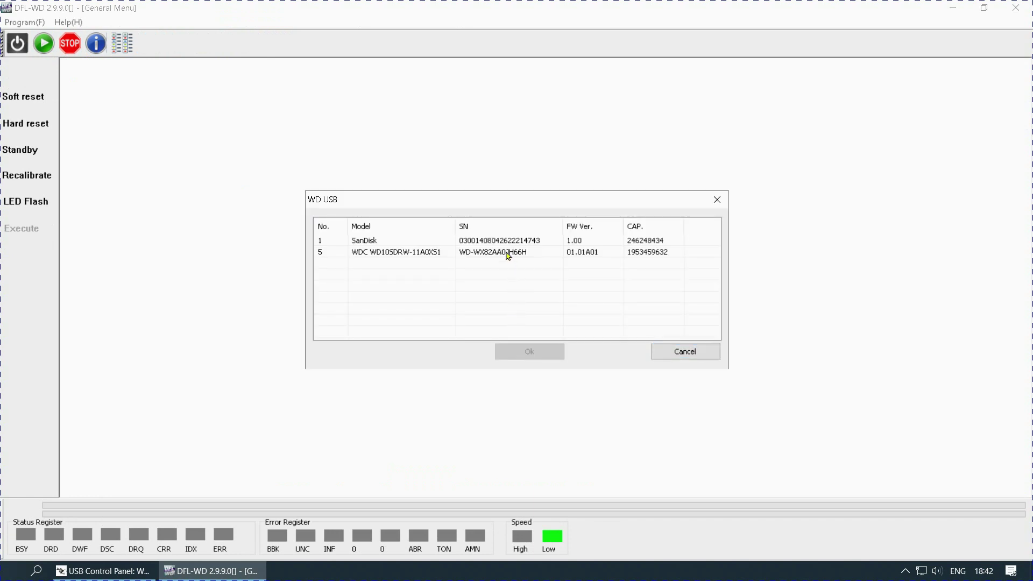
{"action": "left_click", "coordinate": [508, 252]}
{"action": "left_click", "coordinate": [515, 354]}
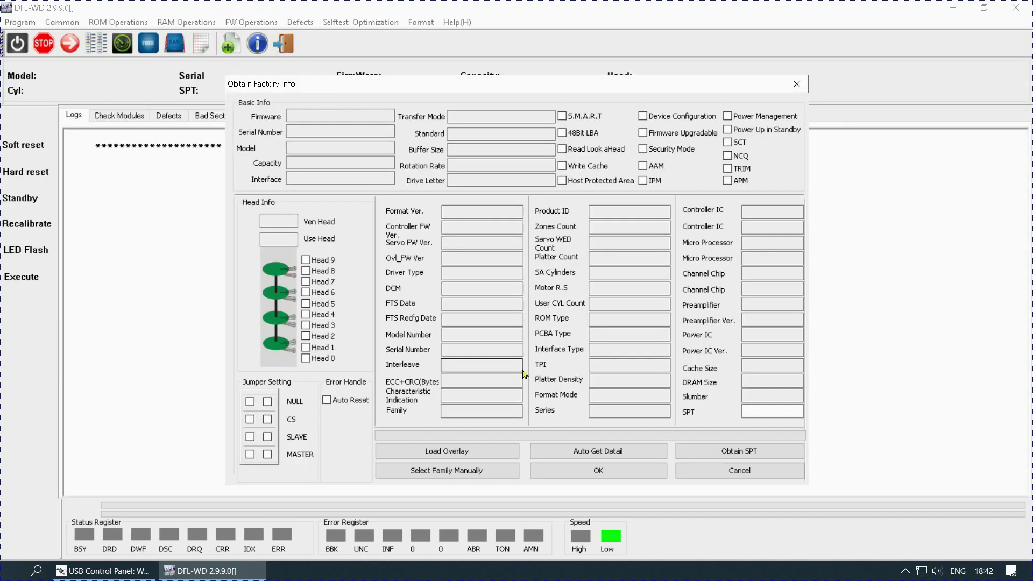
Auto-get the factory details and accept the working directory options.
{"action": "left_click", "coordinate": [598, 451]}
{"action": "left_click", "coordinate": [594, 471]}
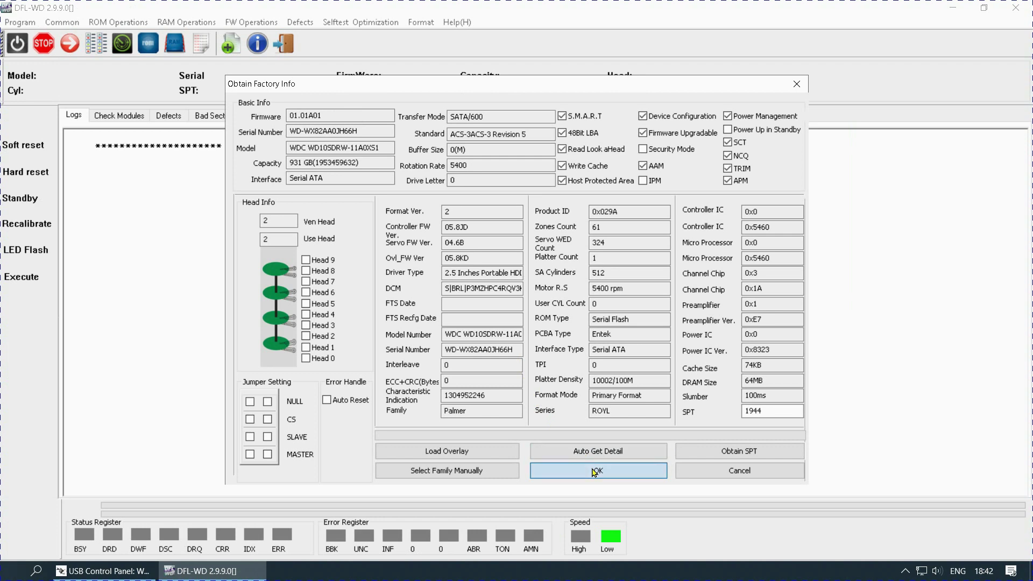
{"action": "left_click", "coordinate": [571, 425]}
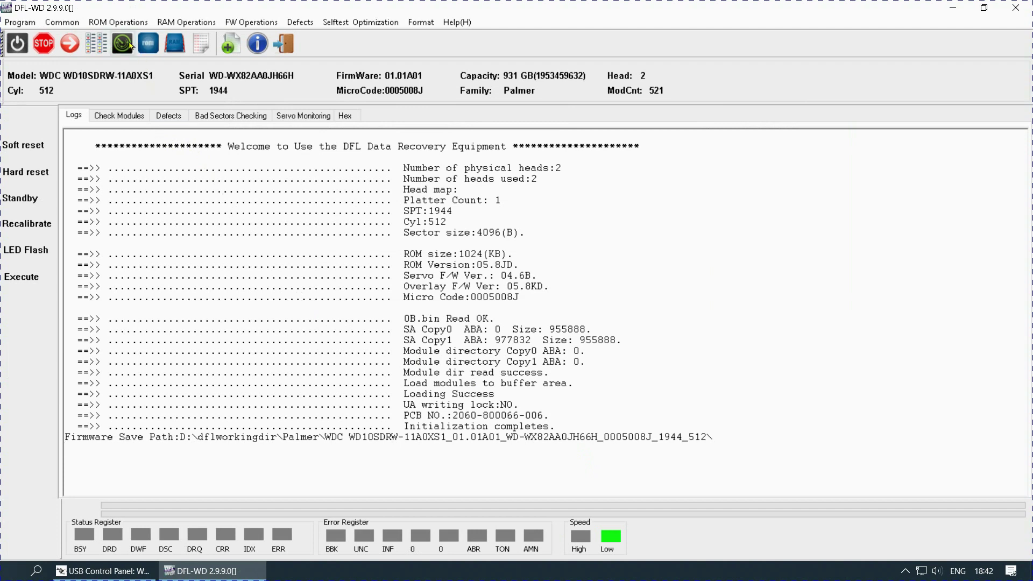
Sort the Check Modules table by Module ID and inspect module 32 (Relo List) in hex.
{"action": "left_click", "coordinate": [119, 116]}
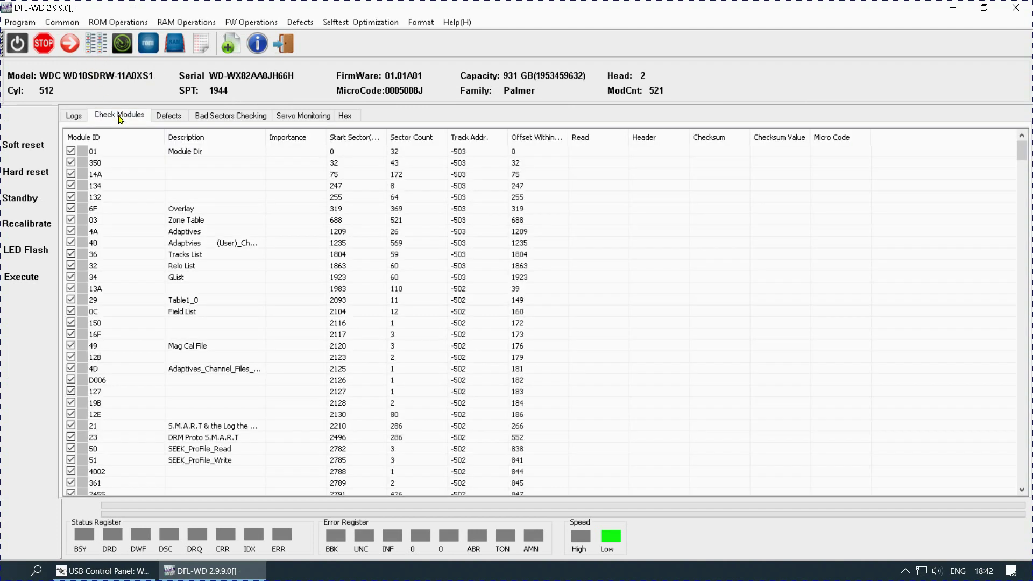
{"action": "left_click", "coordinate": [107, 139]}
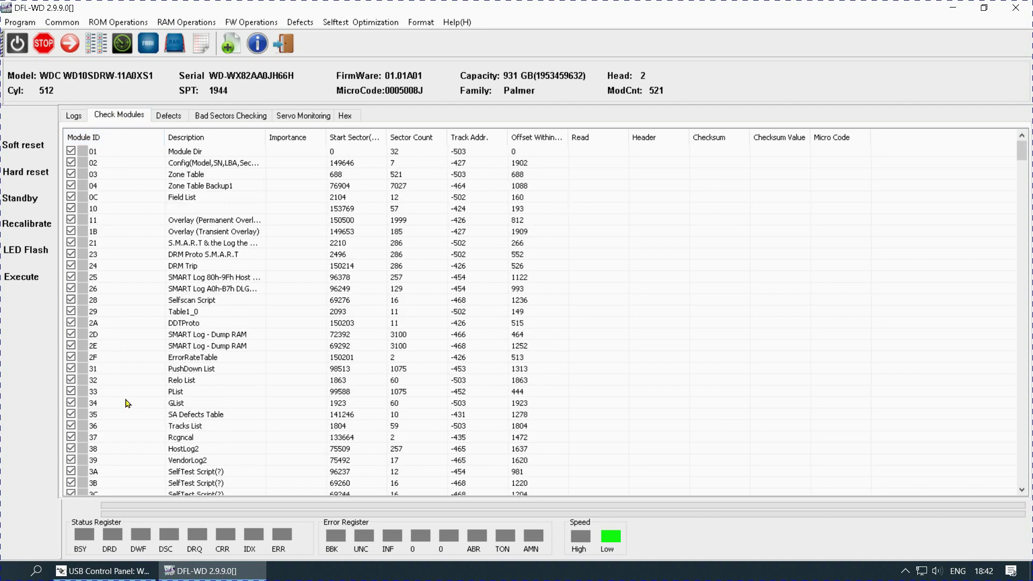
{"action": "double_click", "coordinate": [113, 382]}
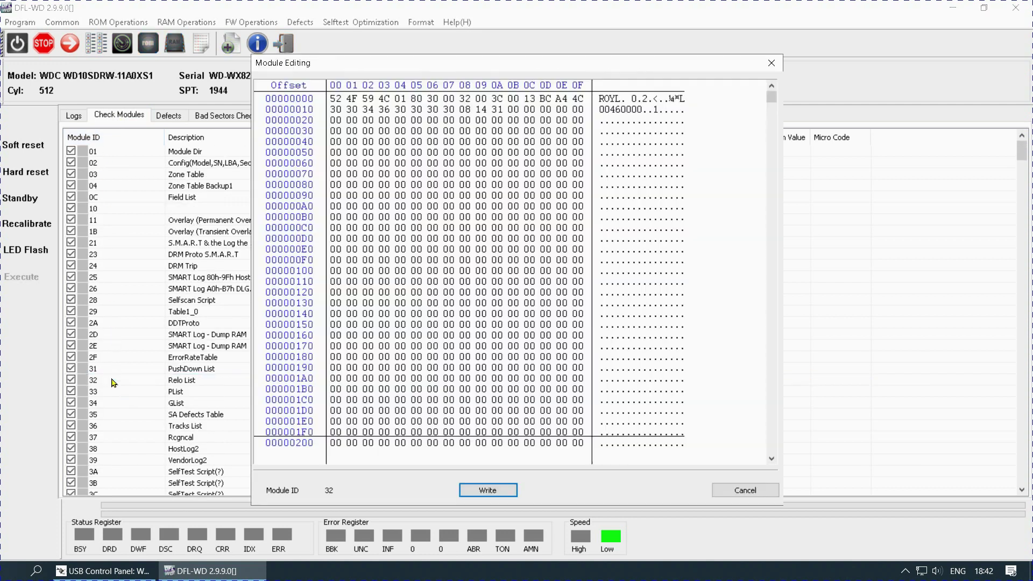
{"action": "left_click_drag", "start_coordinate": [771, 98], "coordinate": [740, 76]}
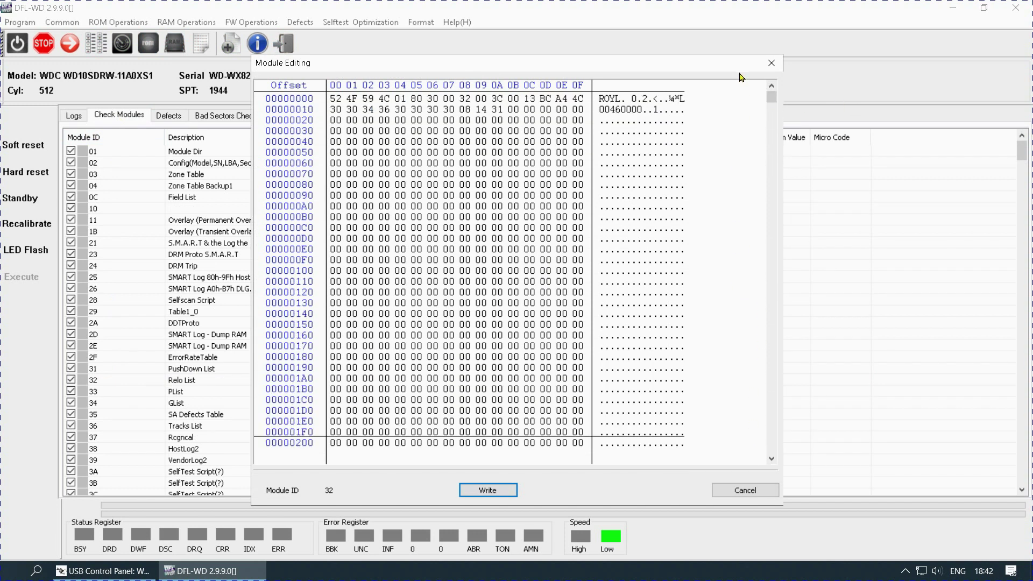
{"action": "left_click", "coordinate": [771, 63]}
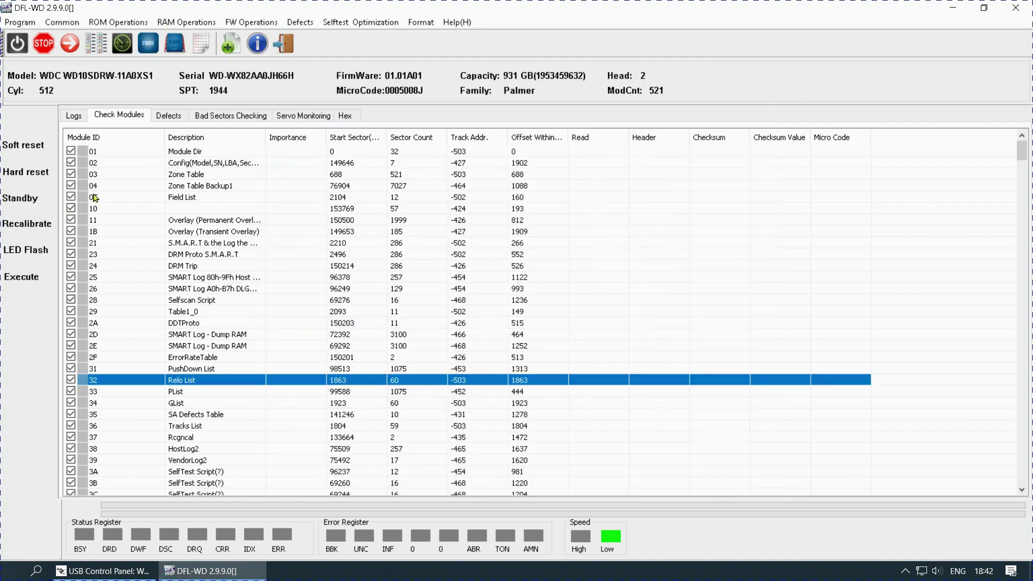
Open module 02 (Config) in hex and zero-fill offsets 00000880 through 000009BF.
{"action": "double_click", "coordinate": [99, 164]}
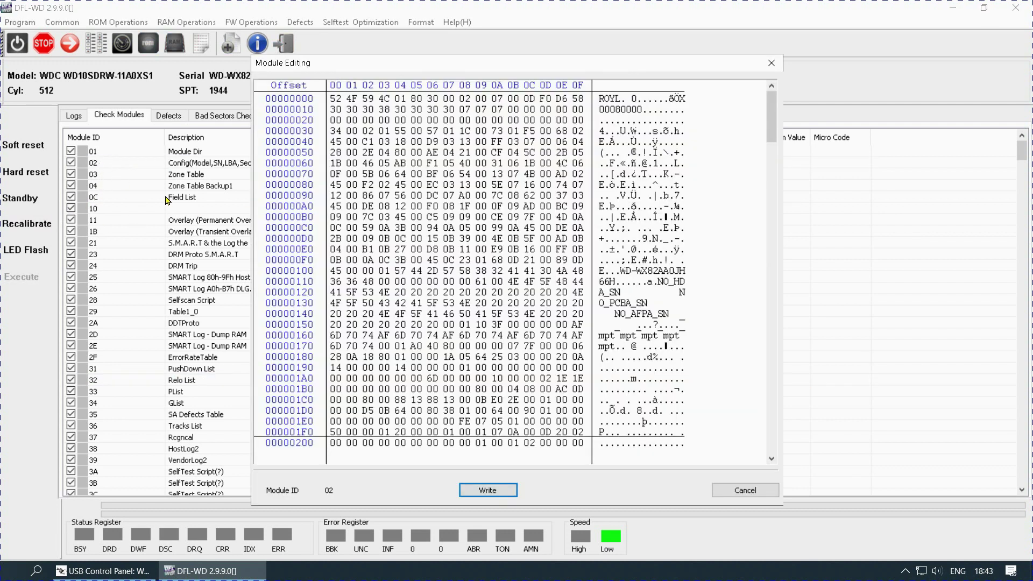
{"action": "scroll", "coordinate": [454, 320], "scroll_direction": "down", "scroll_amount": 20}
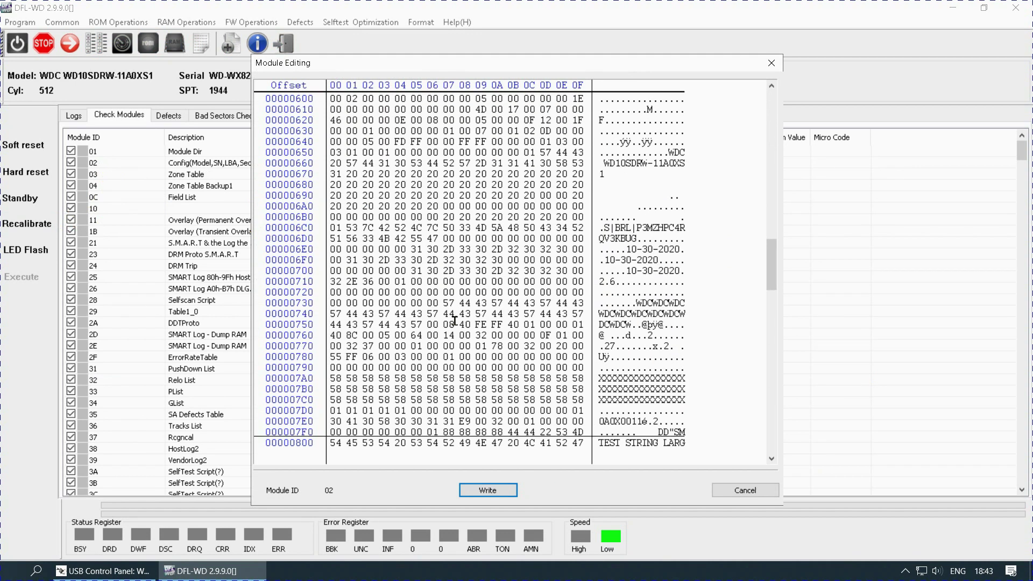
{"action": "scroll", "coordinate": [455, 320], "scroll_direction": "down", "scroll_amount": 9}
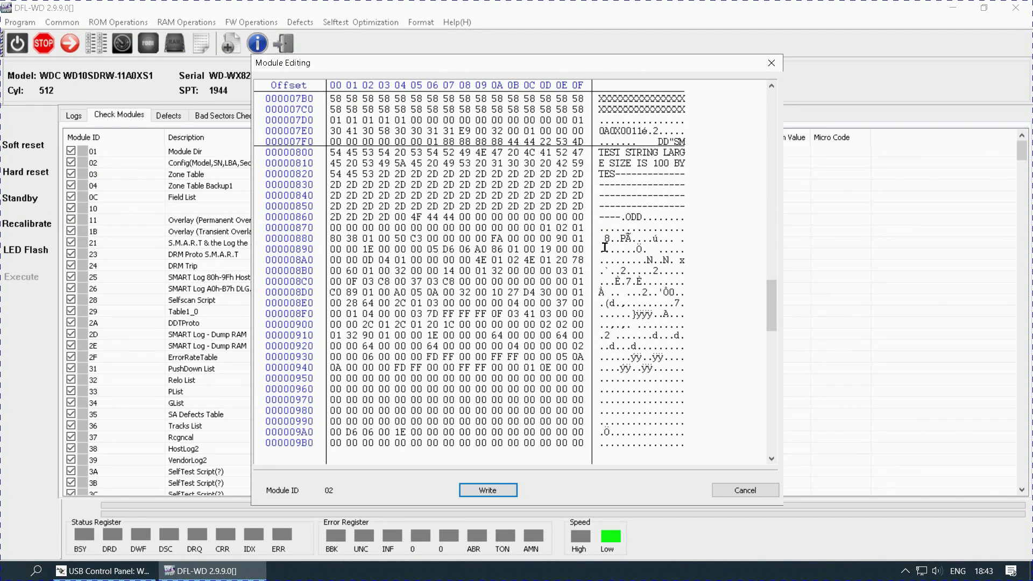
{"action": "left_click_drag", "start_coordinate": [601, 239], "coordinate": [672, 451]}
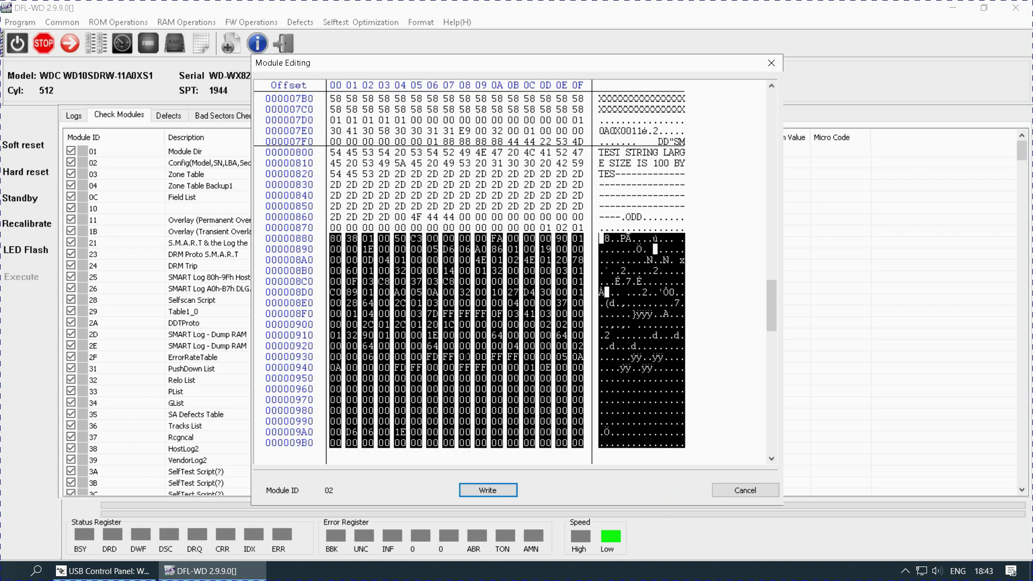
{"action": "right_click", "coordinate": [466, 333]}
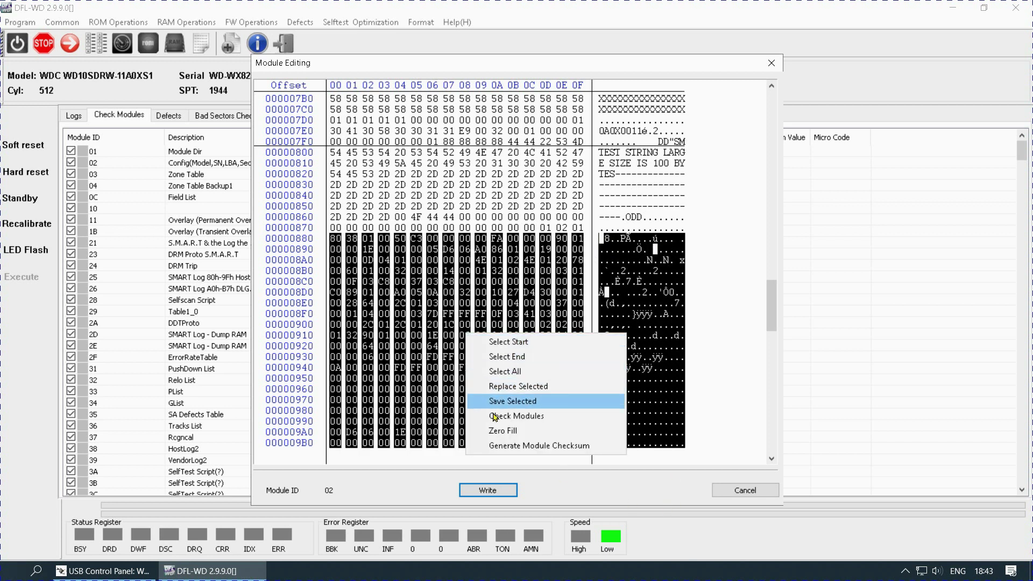
{"action": "left_click", "coordinate": [495, 432]}
Zero-fill module 02 bytes 00000A00–00000B3F and 00000B60–00000C5F.
{"action": "scroll", "coordinate": [569, 385], "scroll_direction": "down", "scroll_amount": 8}
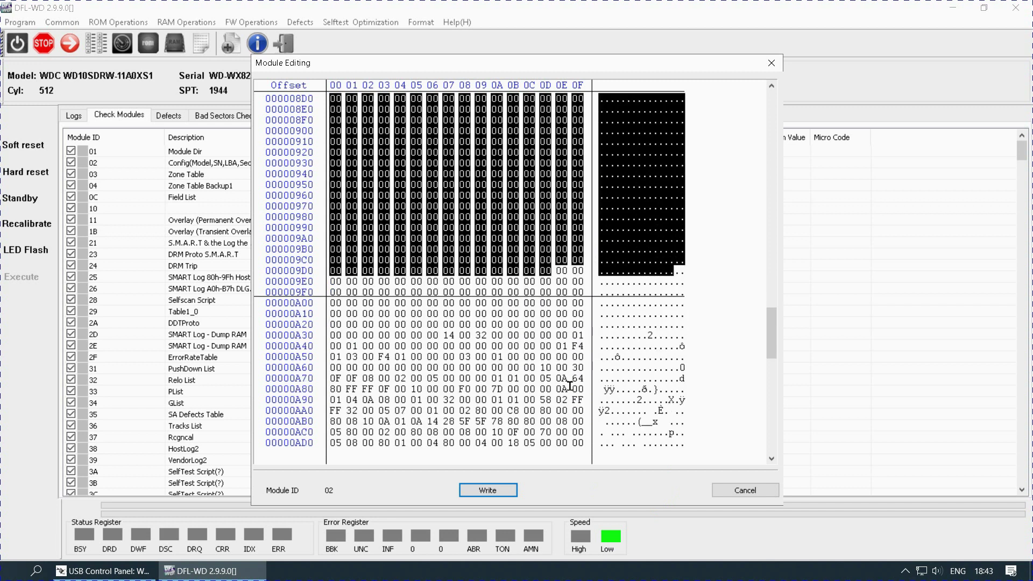
{"action": "left_click_drag", "start_coordinate": [335, 242], "coordinate": [689, 481]}
{"action": "right_click", "coordinate": [531, 323]}
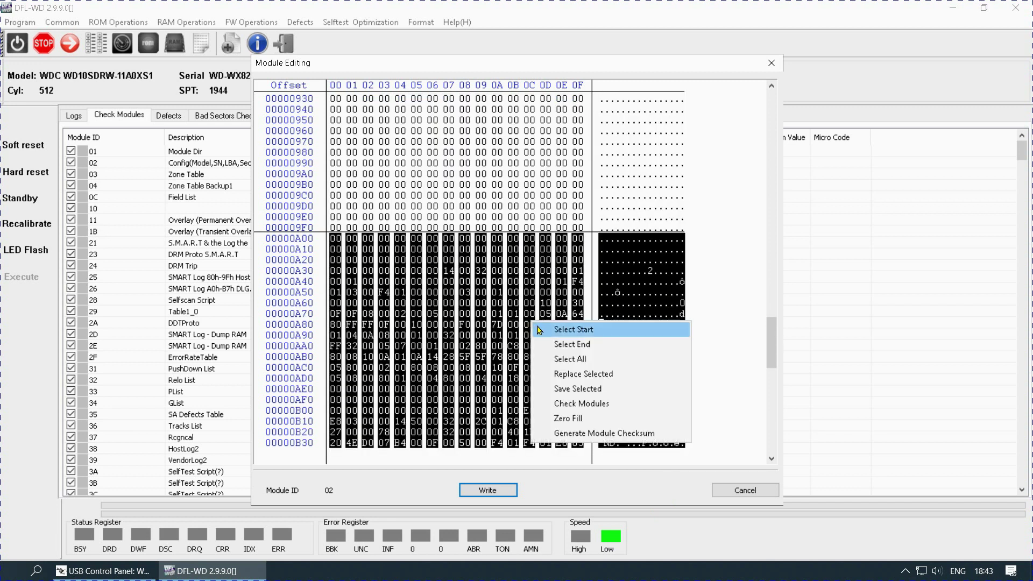
{"action": "left_click", "coordinate": [598, 418]}
{"action": "scroll", "coordinate": [572, 337], "scroll_direction": "down", "scroll_amount": 4}
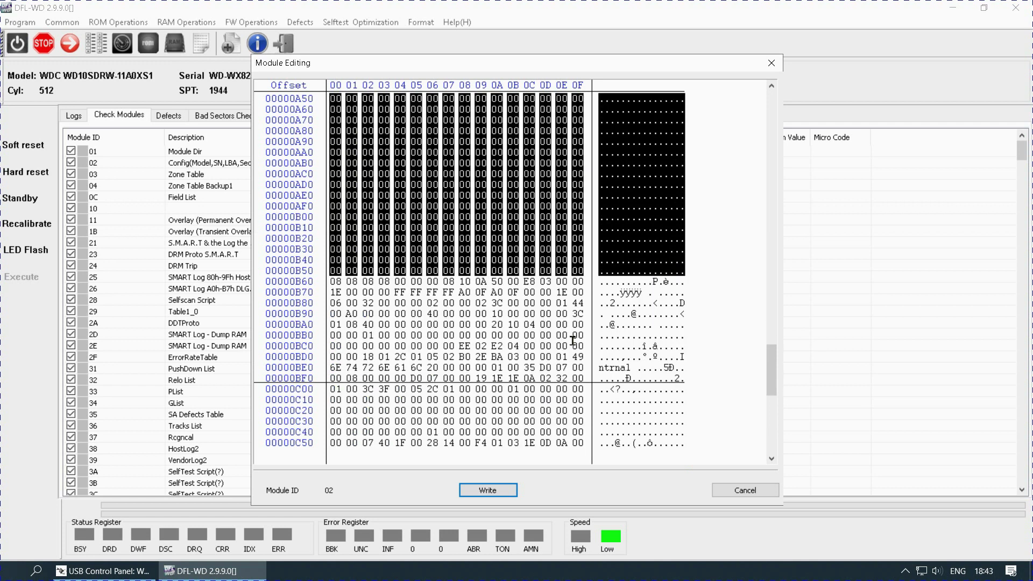
{"action": "left_click_drag", "start_coordinate": [331, 279], "coordinate": [676, 502]}
{"action": "right_click", "coordinate": [539, 338]}
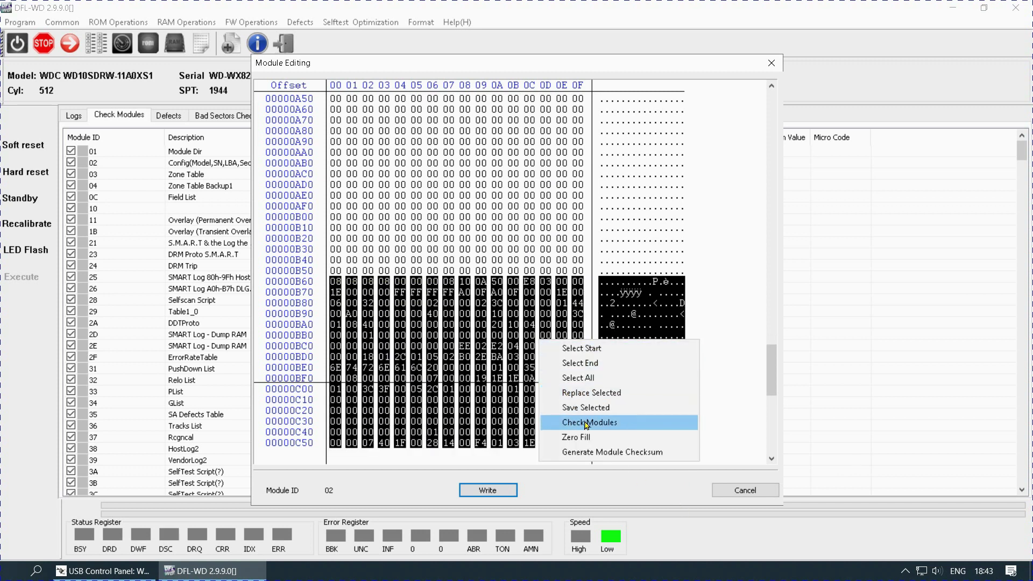
{"action": "left_click", "coordinate": [592, 439]}
Zero-fill bytes 00000C80–00000DFB and write module 02 back to the drive.
{"action": "scroll", "coordinate": [583, 323], "scroll_direction": "down", "scroll_amount": 9}
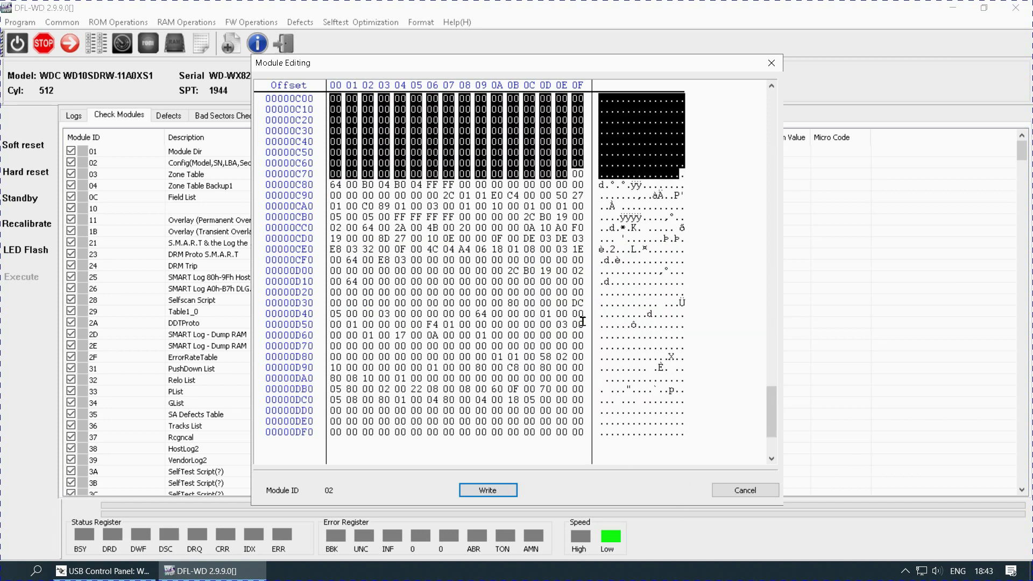
{"action": "left_click_drag", "start_coordinate": [328, 185], "coordinate": [657, 435]}
{"action": "right_click", "coordinate": [488, 279]}
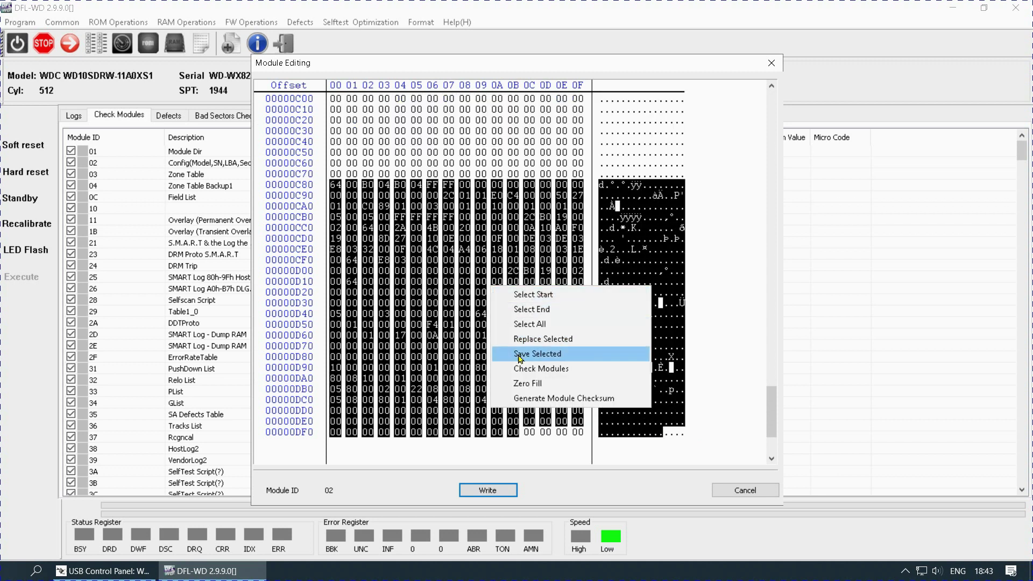
{"action": "left_click", "coordinate": [535, 385]}
{"action": "scroll", "coordinate": [571, 328], "scroll_direction": "down", "scroll_amount": 3}
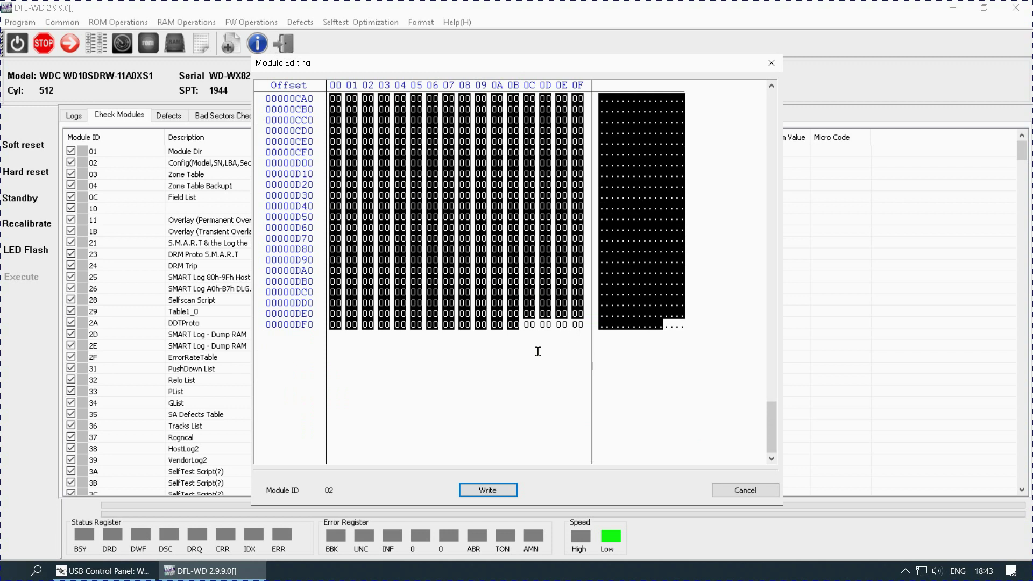
{"action": "left_click", "coordinate": [490, 491]}
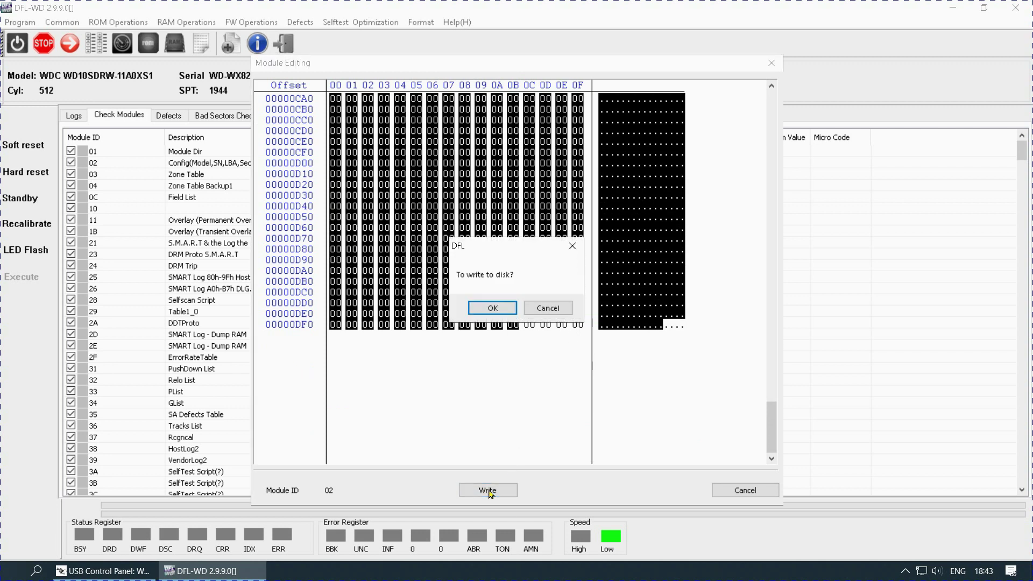
{"action": "left_click", "coordinate": [487, 311]}
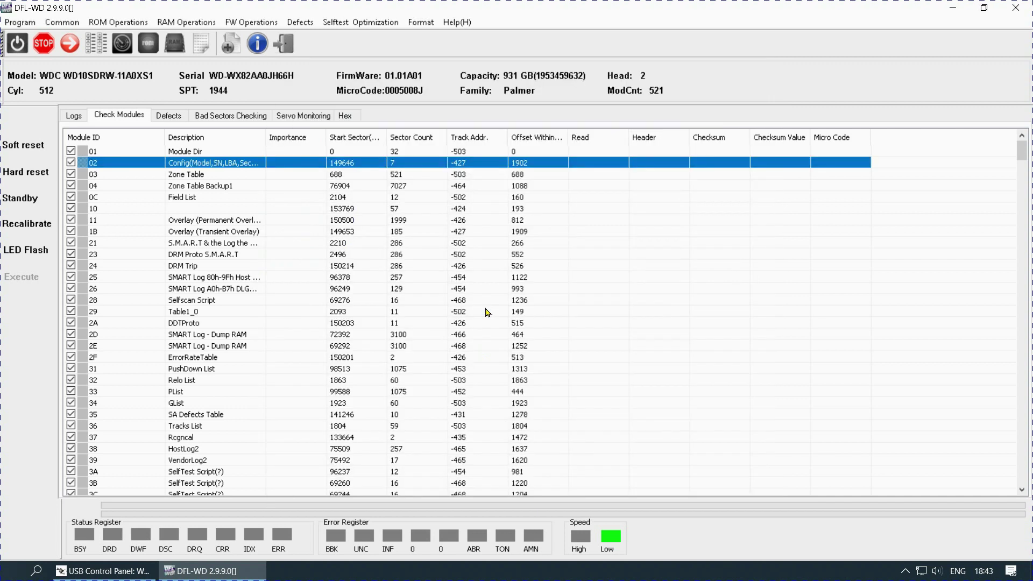
Dismiss the Save OK message and test the checked modules by ID from module 02's menu.
{"action": "left_click", "coordinate": [516, 327]}
{"action": "right_click", "coordinate": [272, 169]}
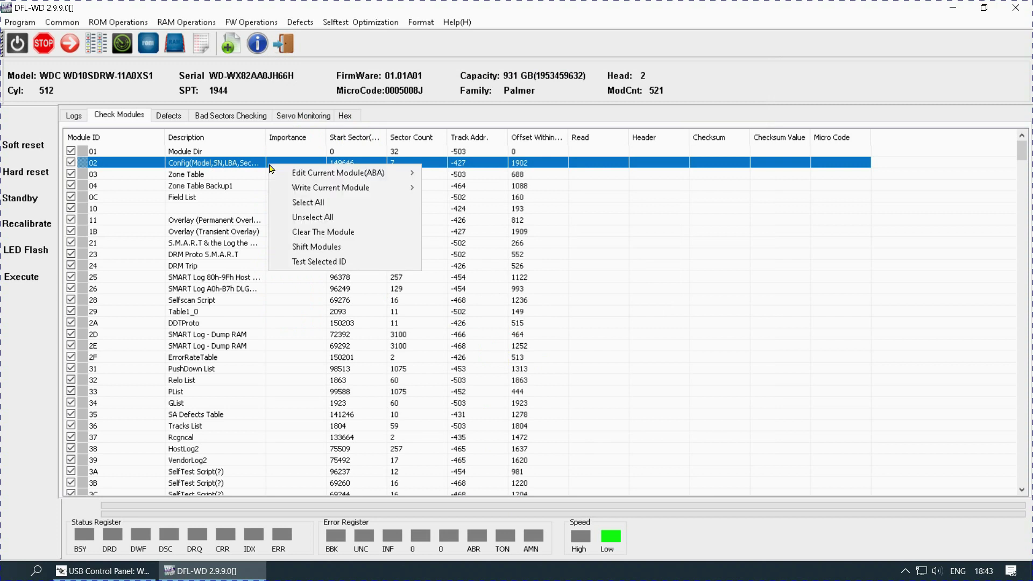
{"action": "left_click", "coordinate": [321, 263]}
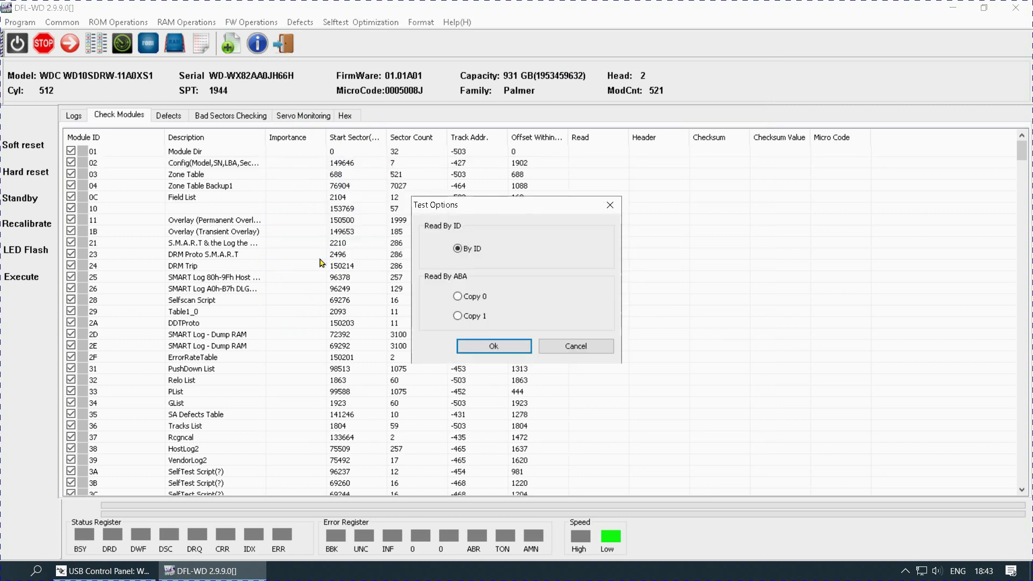
{"action": "left_click", "coordinate": [470, 346]}
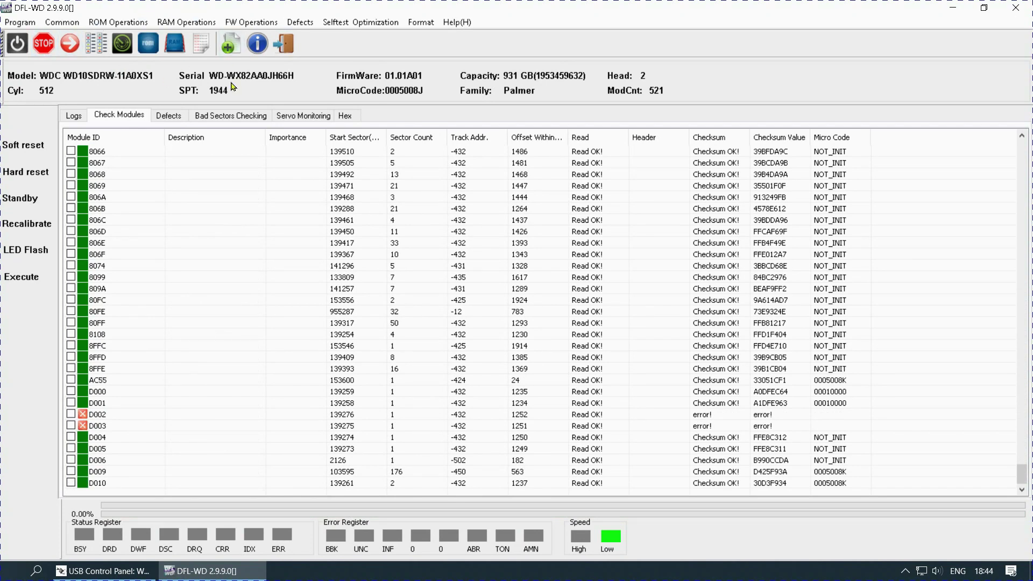
Return to the general menu and reconnect to the WD10SDRW drive via WDC Marvell USB, accepting auto details and firmware folder.
{"action": "left_click", "coordinate": [283, 44]}
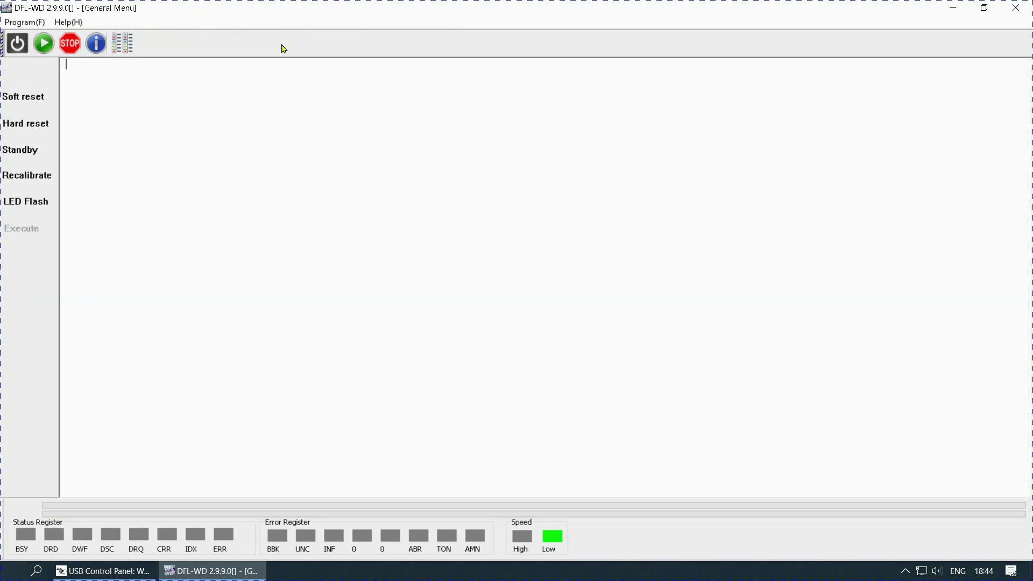
{"action": "left_click", "coordinate": [44, 43]}
{"action": "left_click", "coordinate": [501, 325]}
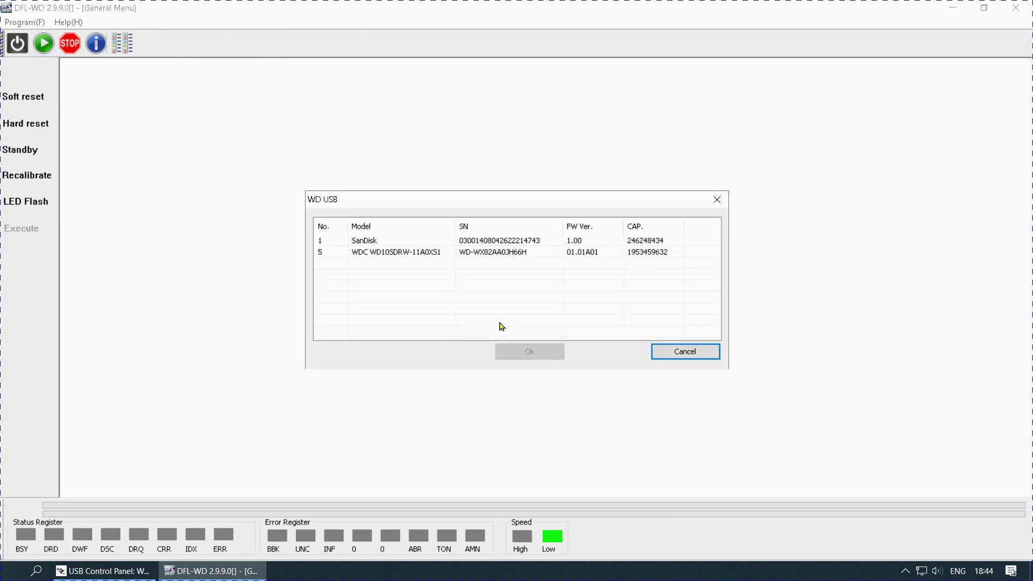
{"action": "left_click", "coordinate": [418, 254]}
{"action": "left_click", "coordinate": [531, 353]}
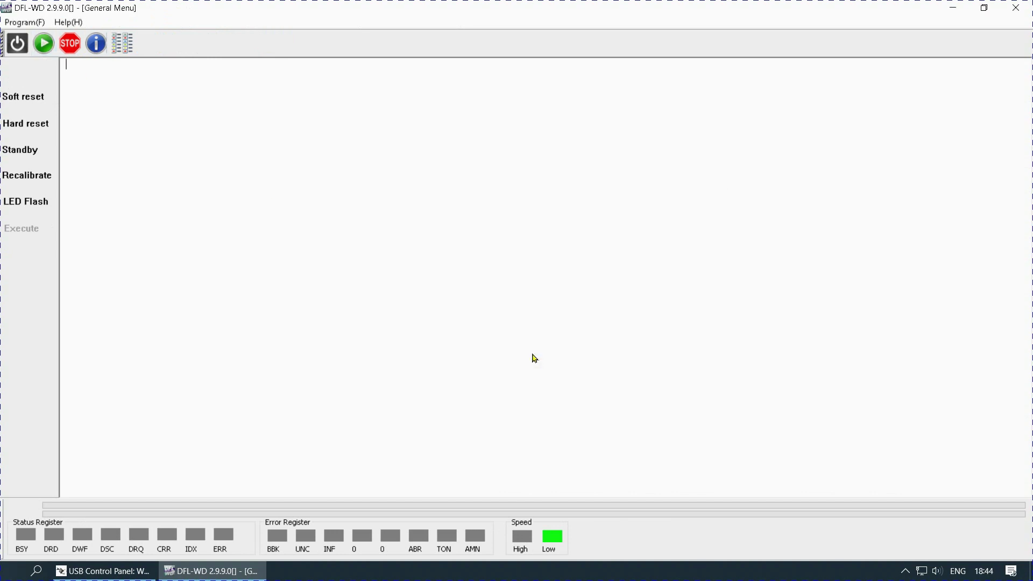
{"action": "left_click", "coordinate": [581, 451]}
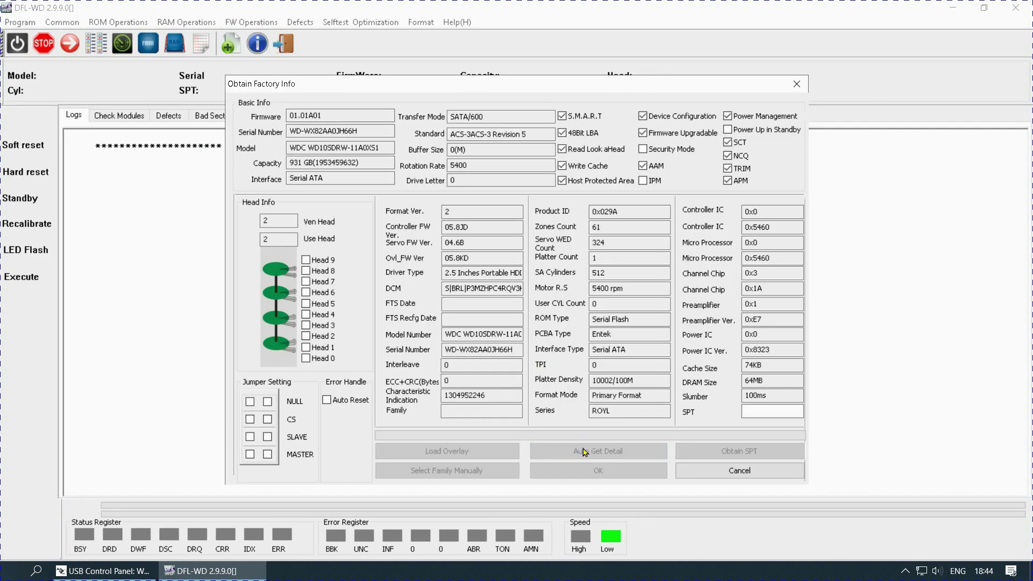
{"action": "left_click", "coordinate": [585, 471]}
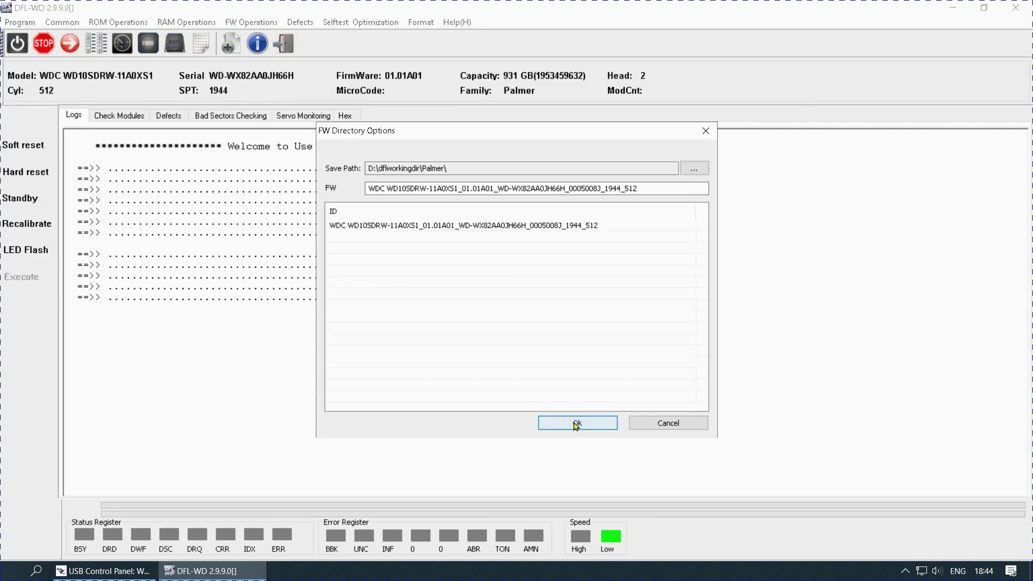
{"action": "left_click", "coordinate": [574, 423]}
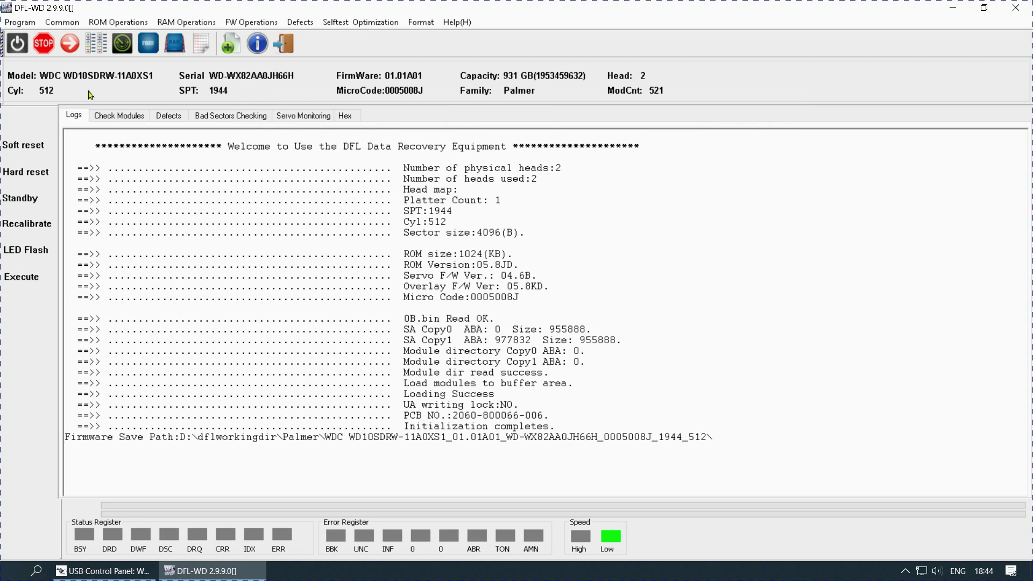
{"action": "left_click", "coordinate": [95, 44]}
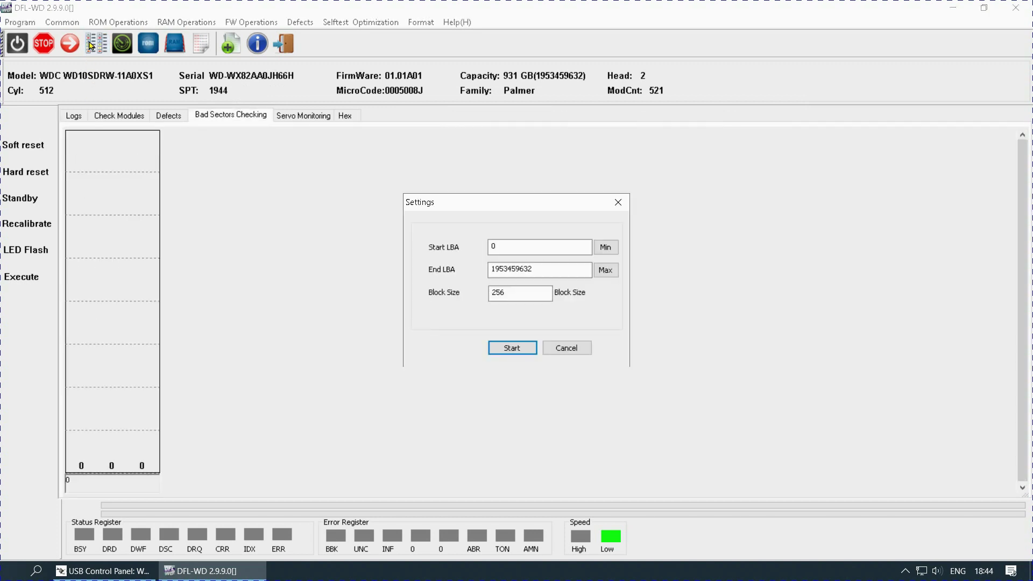
{"action": "left_click", "coordinate": [503, 349]}
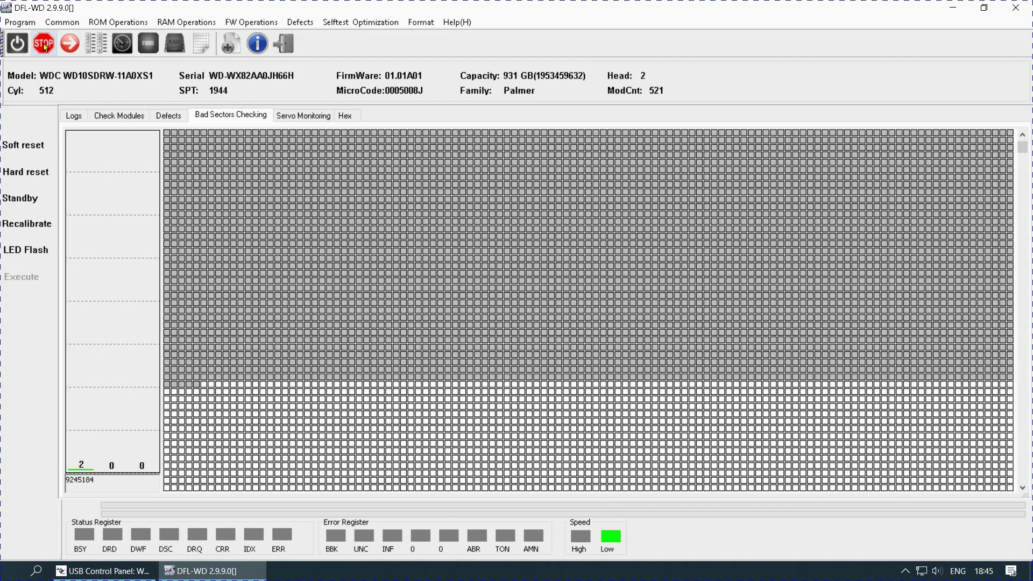
{"action": "left_click", "coordinate": [45, 47]}
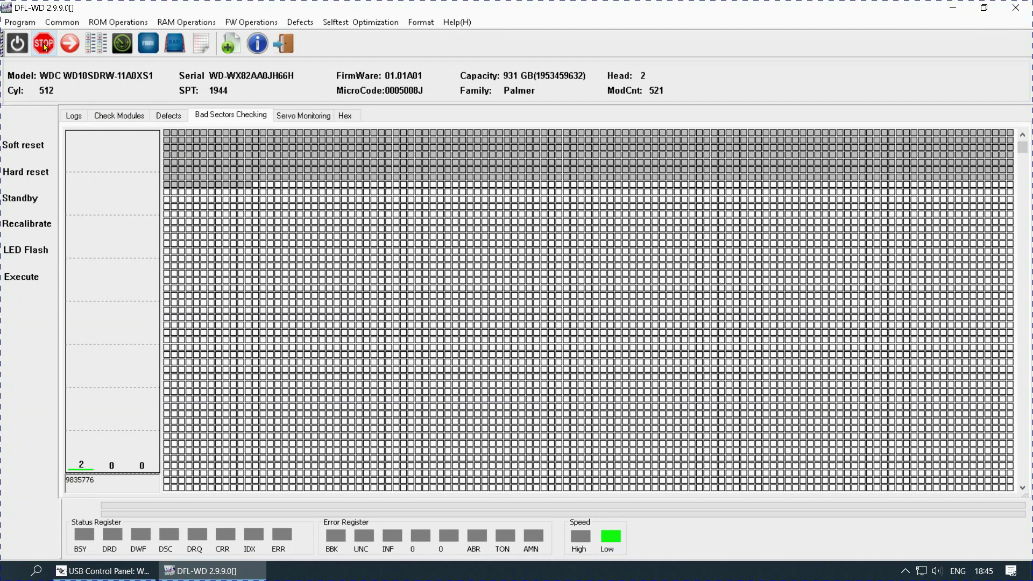
{"action": "left_click", "coordinate": [1013, 6]}
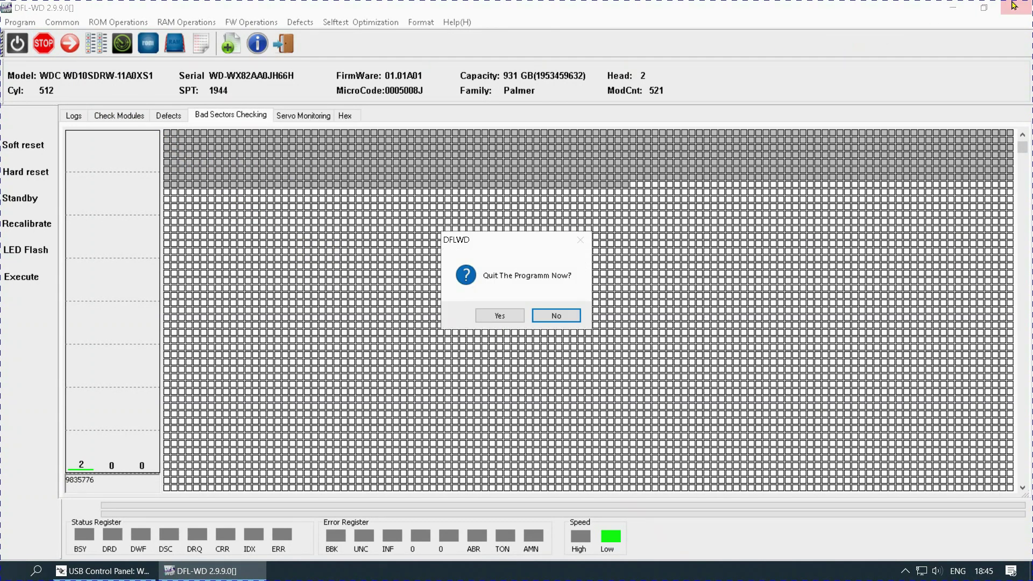